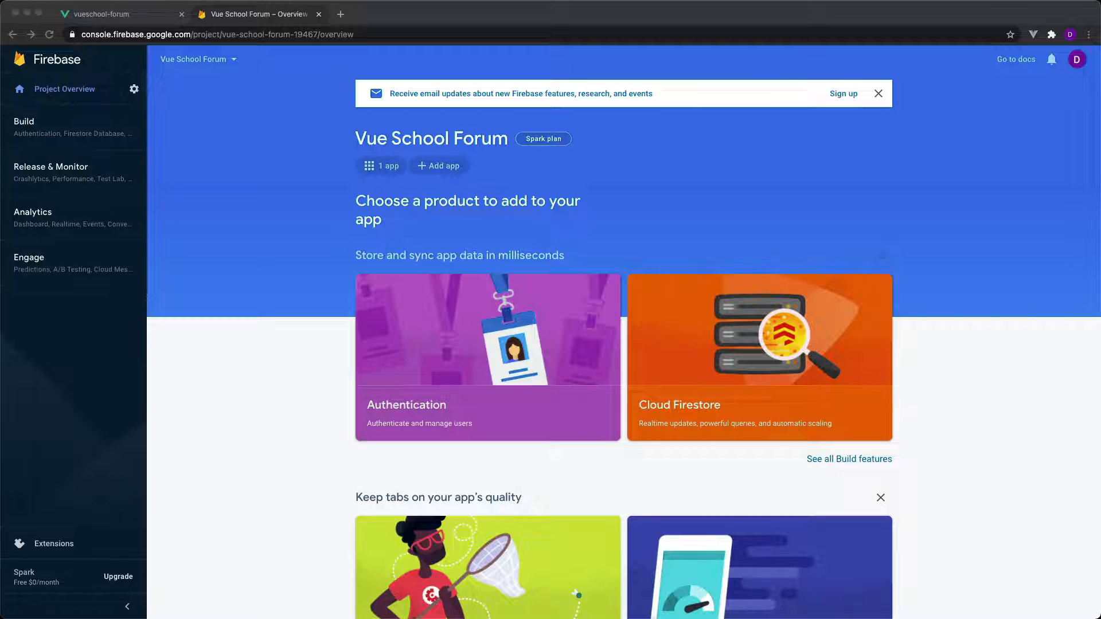
# Create a Cloud Firestore database for the project in test mode at the nam5 (us-central) location.
pyautogui.click(807, 250)
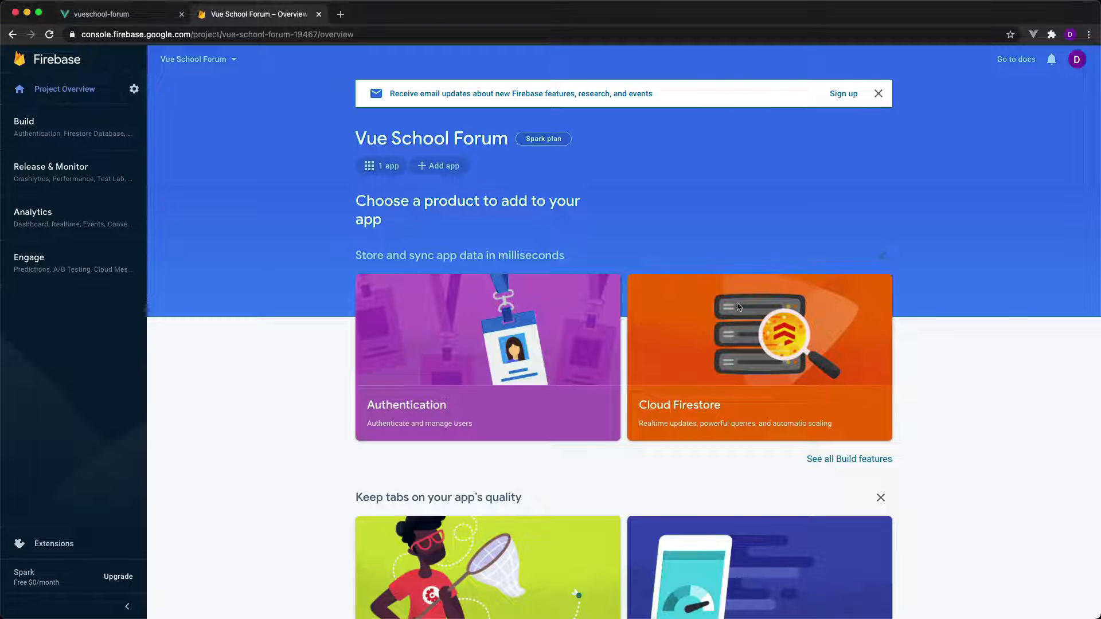
pyautogui.click(754, 377)
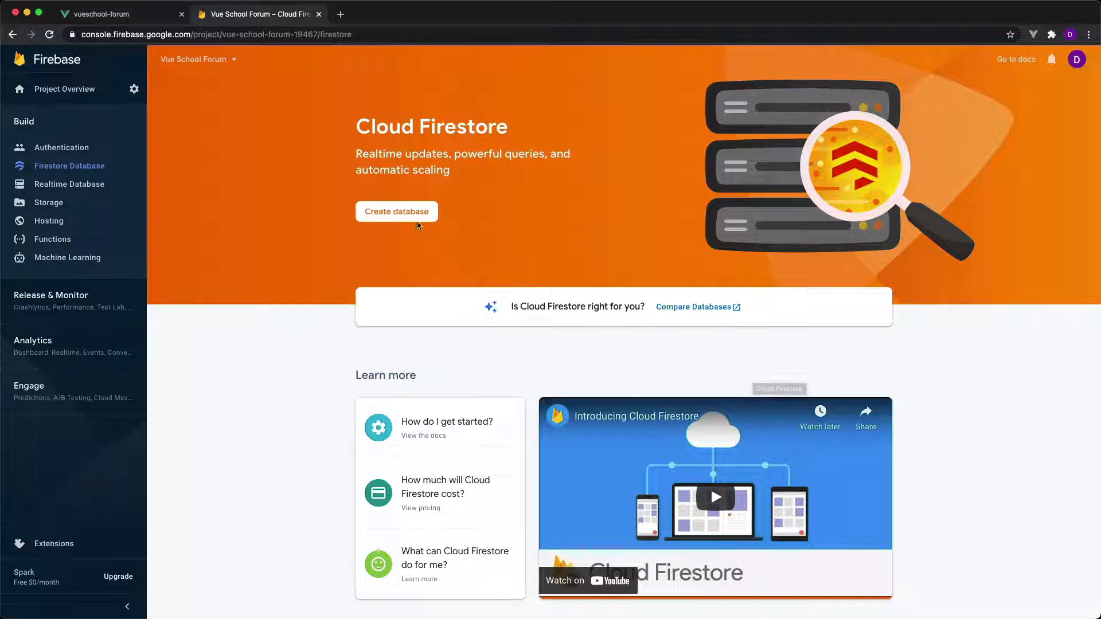
pyautogui.click(418, 224)
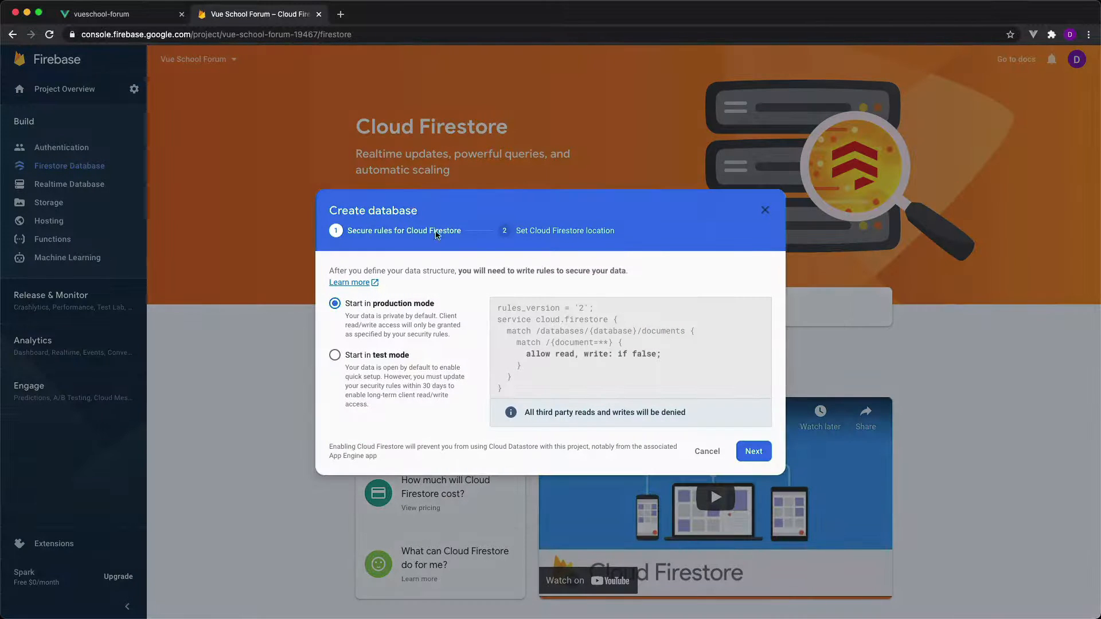
pyautogui.click(361, 358)
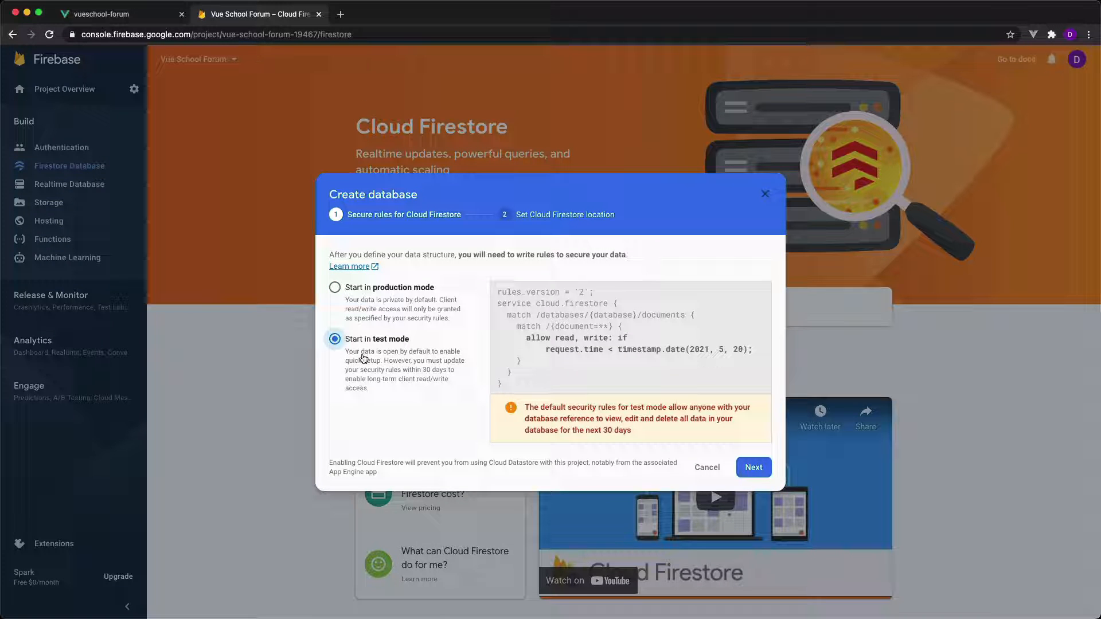
pyautogui.click(753, 467)
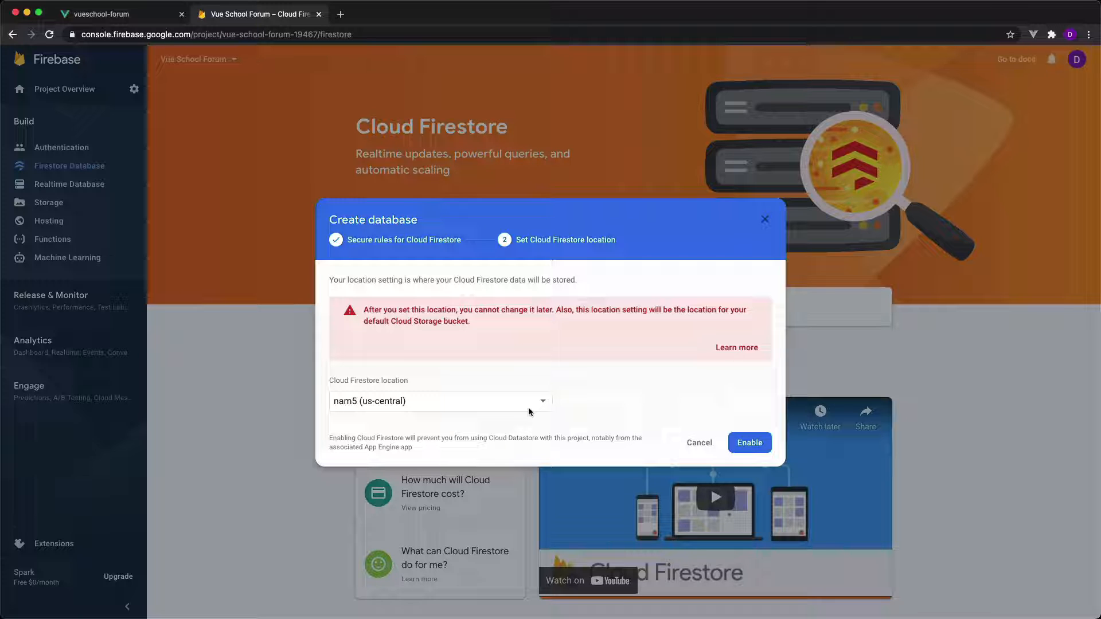
pyautogui.click(747, 443)
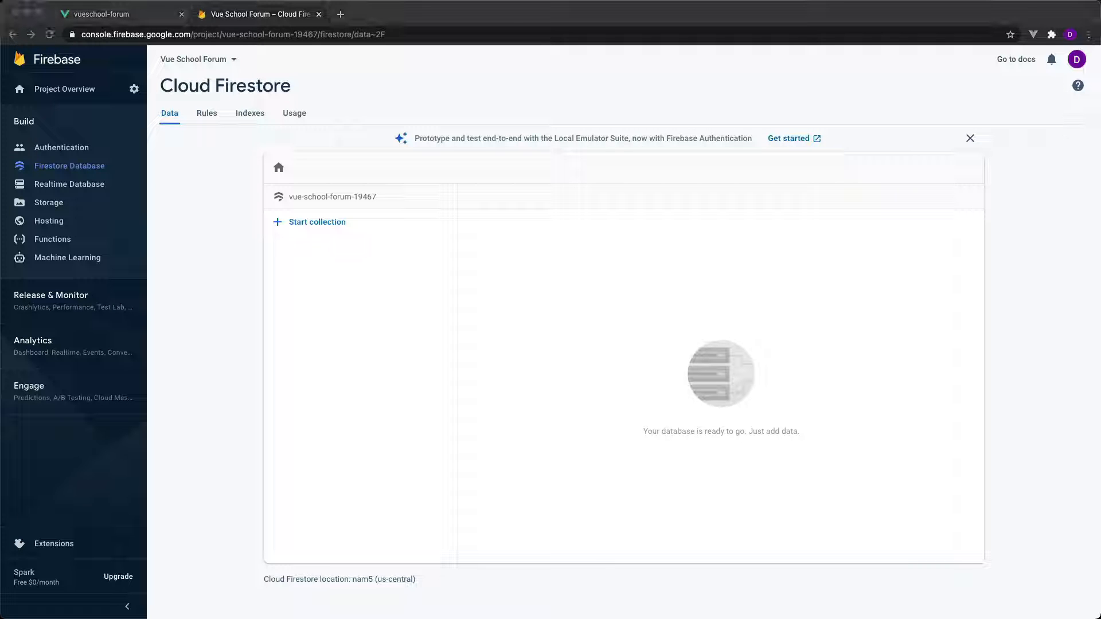
# Open the firestoreImport.js gist from the copied link in a new tab, close the spare blank tab and enlarge the page.
pyautogui.click(340, 19)
pyautogui.write('https://gist.github.com/danielkellyio/5aaa60d5a5a265ece55ab69f2a6bfc5f')
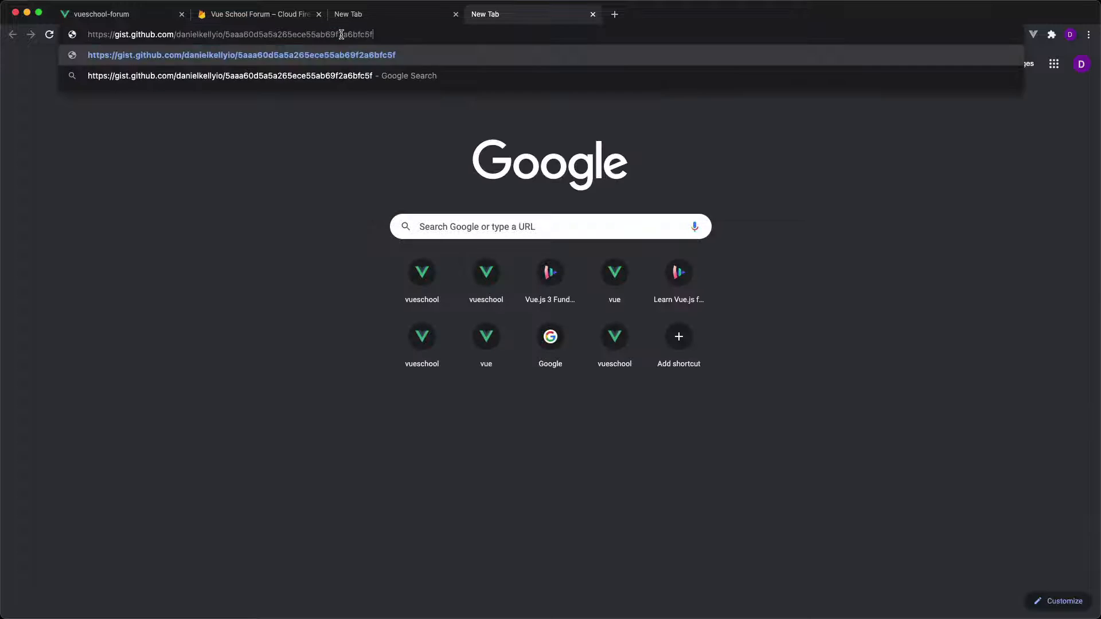
pyautogui.press('Return')
pyautogui.click(455, 15)
pyautogui.scroll(-3, 552, 392)
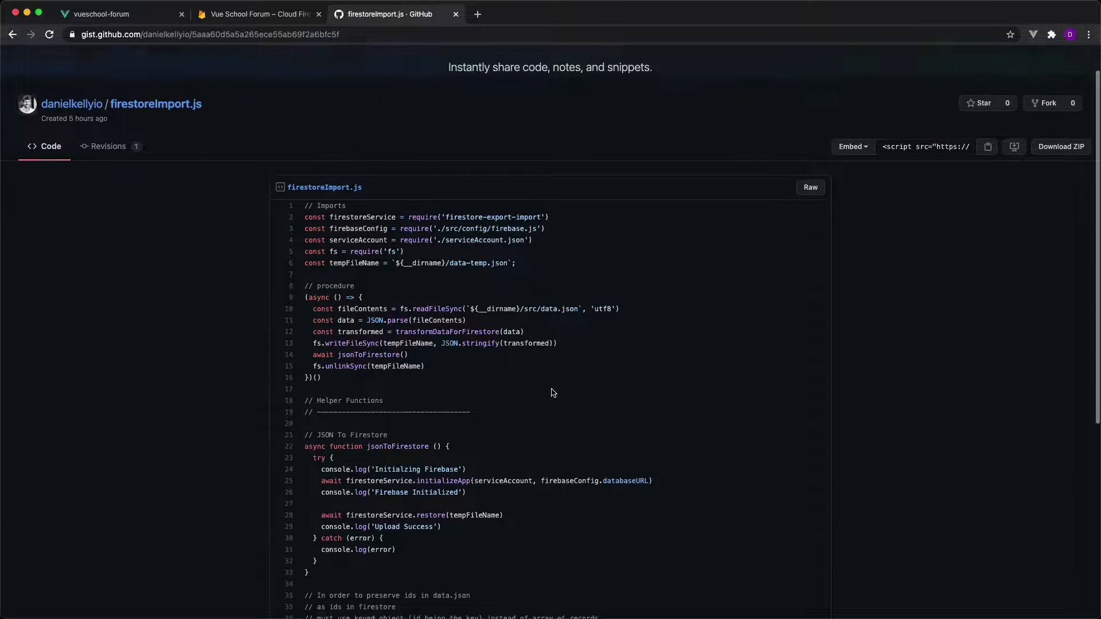
pyautogui.press('super+equal')
pyautogui.press('super+equal')
pyautogui.press('super+equal')
pyautogui.press('super+equal')
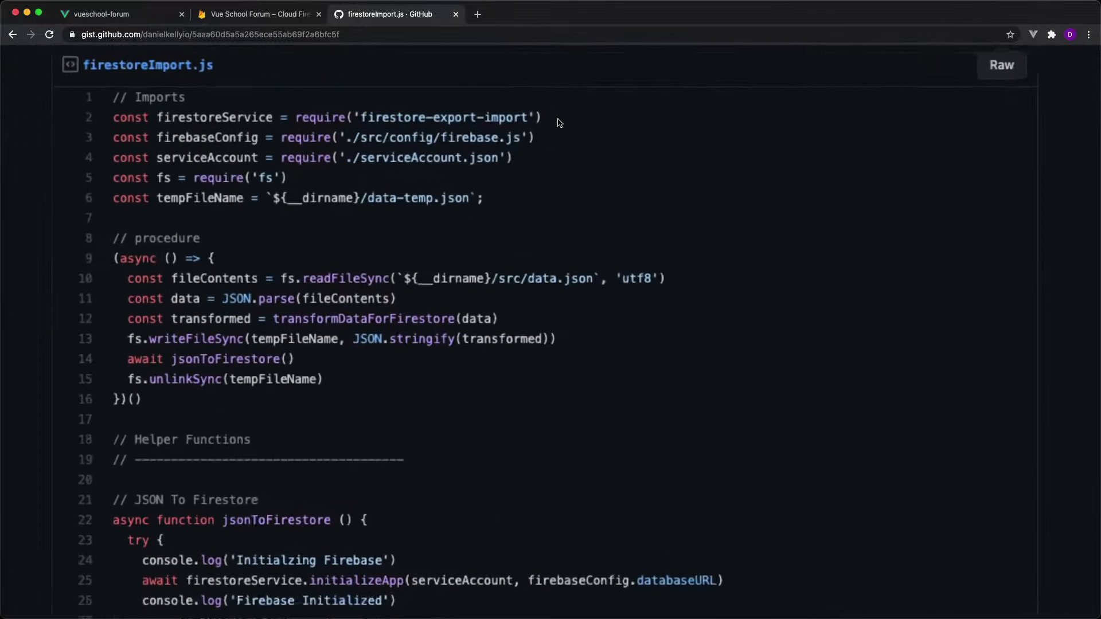
# Examine the firestore-export-import require line and the transformDataForFirestore function in the gist.
pyautogui.moveTo(546, 117); pyautogui.dragTo(88, 116)
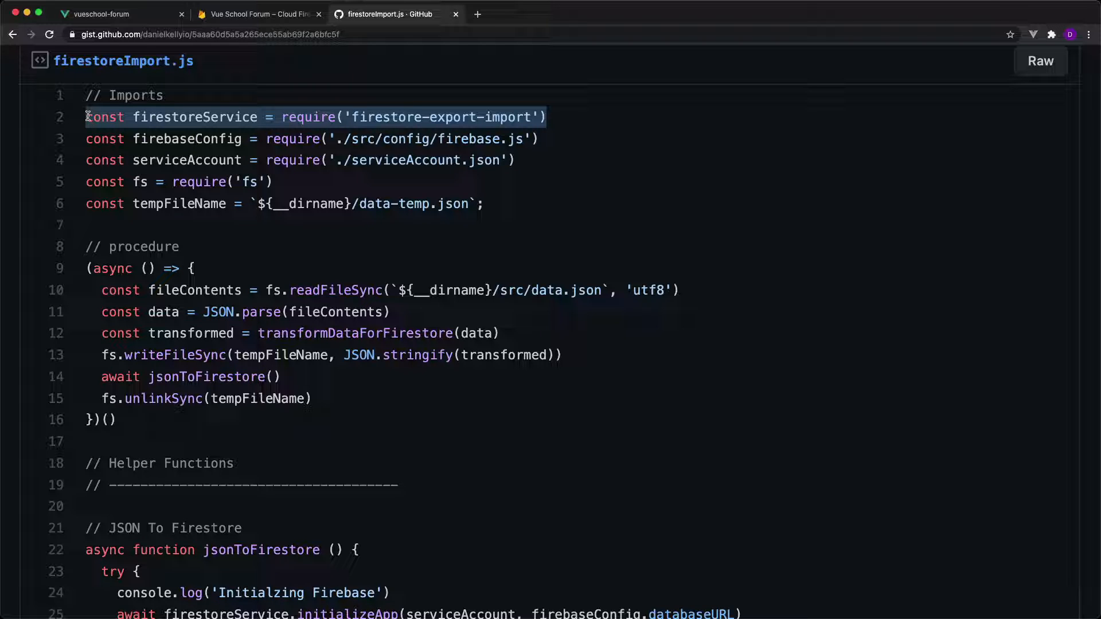
pyautogui.moveTo(88, 116); pyautogui.dragTo(87, 117)
pyautogui.scroll(-10, 307, 312)
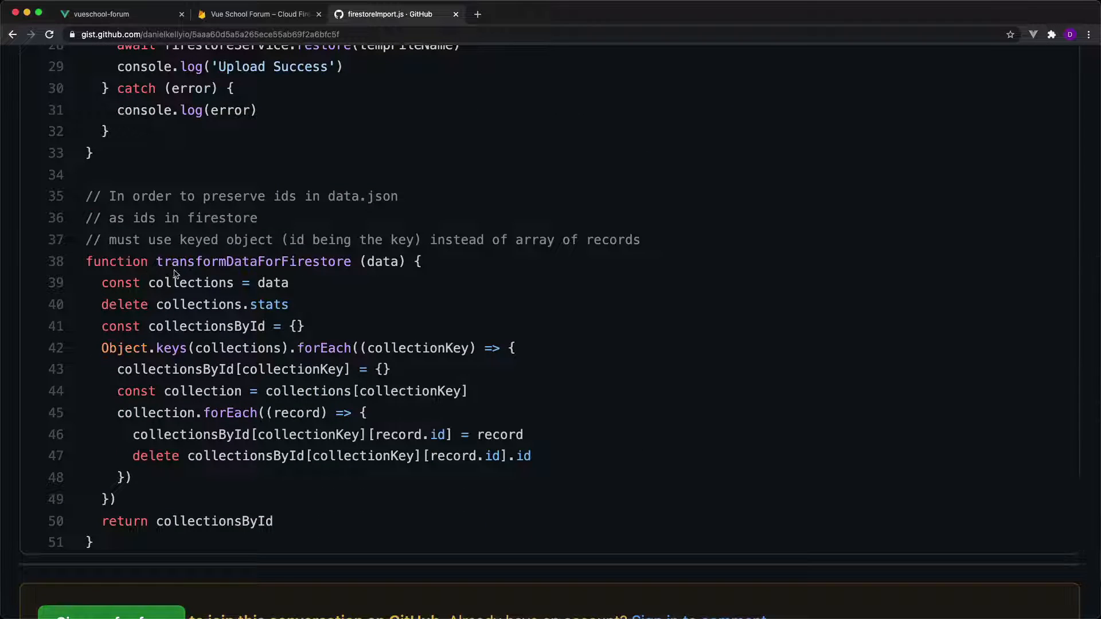
pyautogui.moveTo(163, 262); pyautogui.dragTo(356, 266)
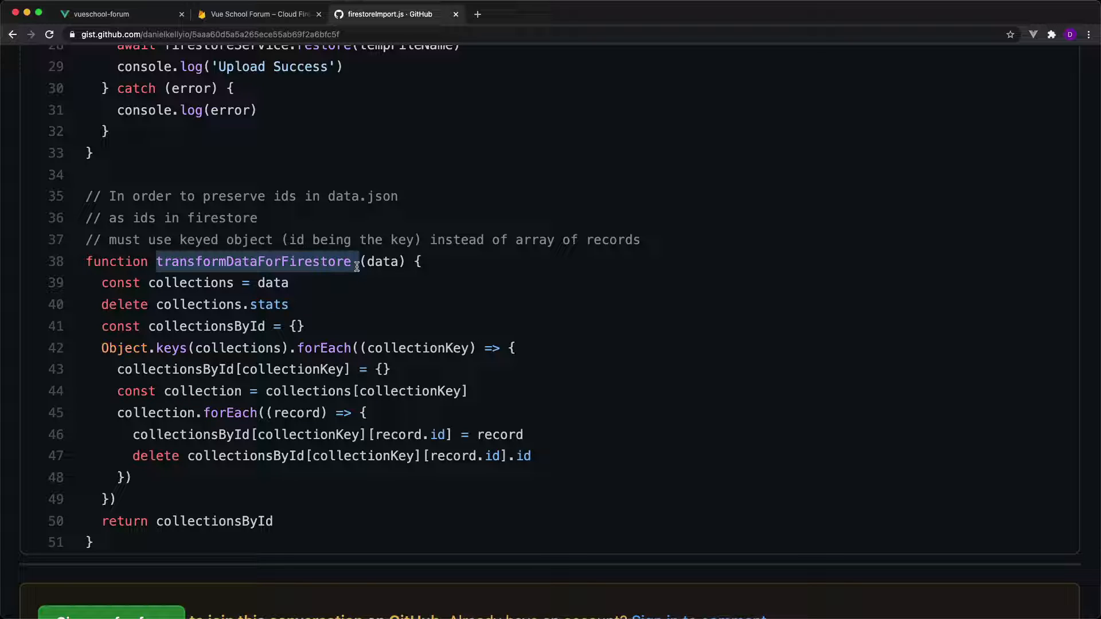
# Switch to VS Code, create a plain-text scratch file and paste the copied sample posts data into it.
pyautogui.hotkey('ctrl', 'Right')
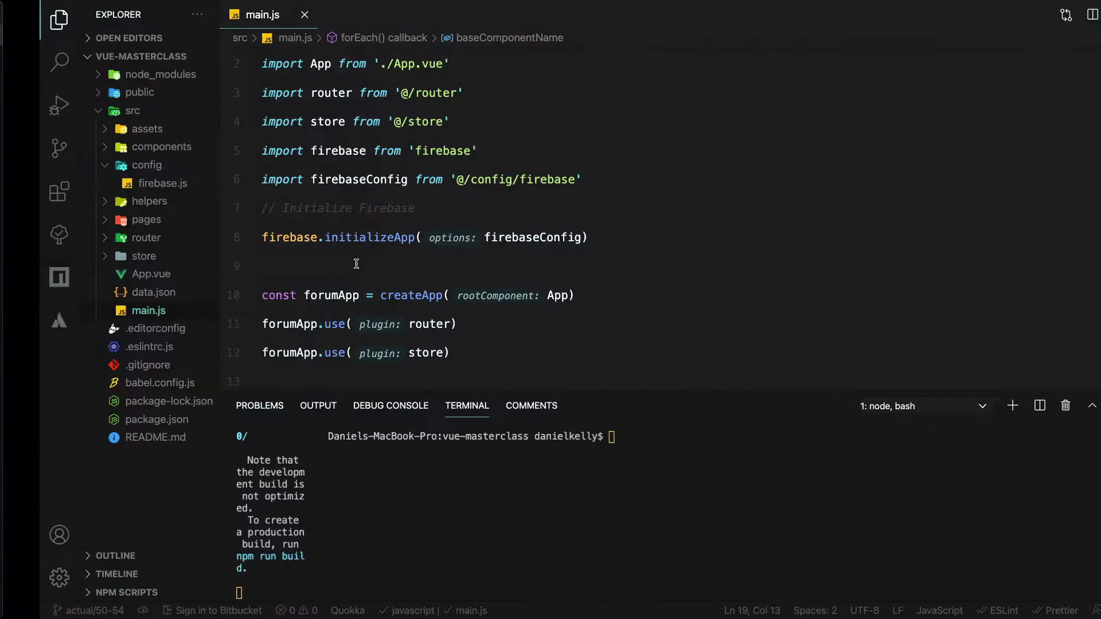
pyautogui.click(461, 164)
pyautogui.press('super+n')
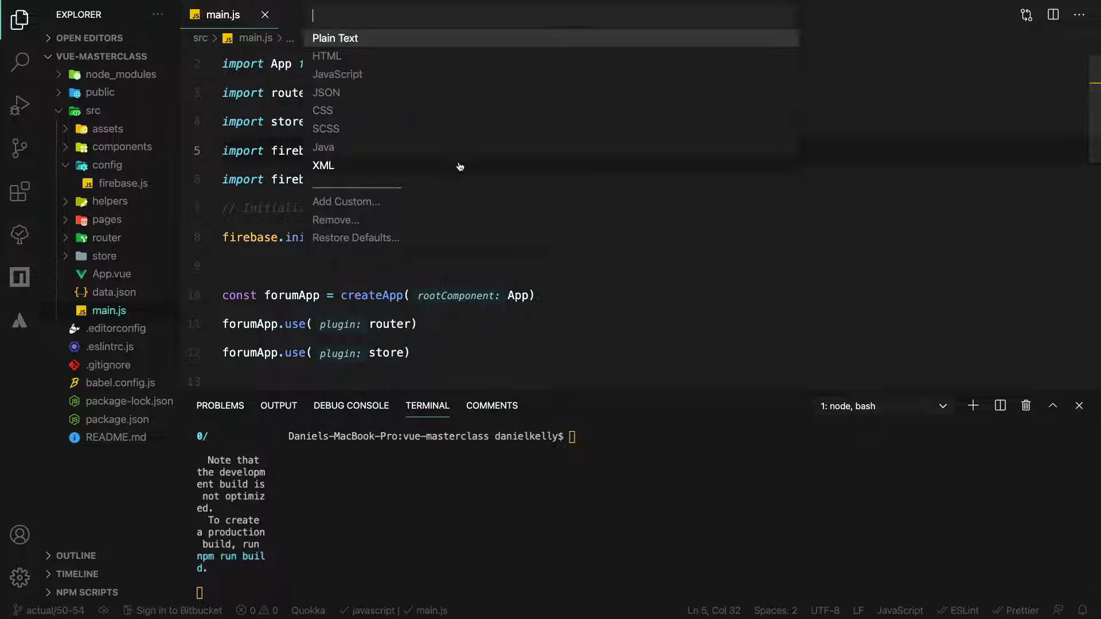
pyautogui.write('plain')
pyautogui.press('Return')
pyautogui.write('{   "posts": [     {"id" : 1, title: "hello"},     {"id" : 2, title: "hello2"},     {"id" : 3, title: "hello3"},   ] }')
# Replace the posts array brackets with curly braces and cut out the three records, leaving an empty object.
pyautogui.click(315, 100)
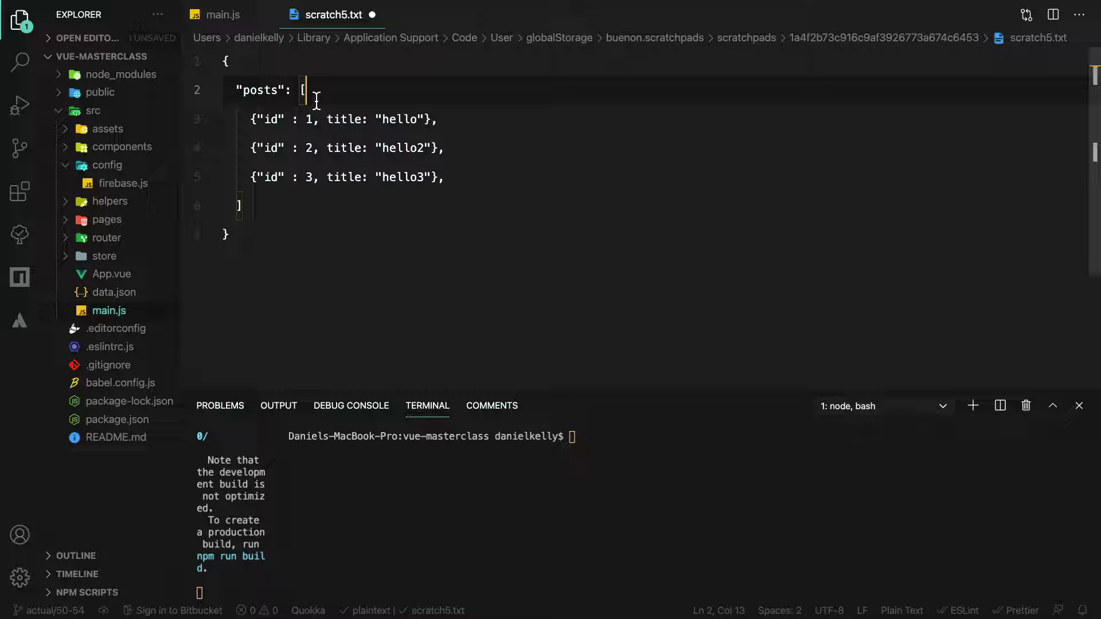
pyautogui.press('BackSpace')
pyautogui.write('{')
pyautogui.press('Return')
pyautogui.moveTo(440, 239); pyautogui.dragTo(219, 181)
pyautogui.press('super+x')
pyautogui.press('BackSpace')
pyautogui.press('BackSpace')
# Put the three records back inside the posts object, prefixing them with the keys 1, 2 and 3.
pyautogui.click(275, 119)
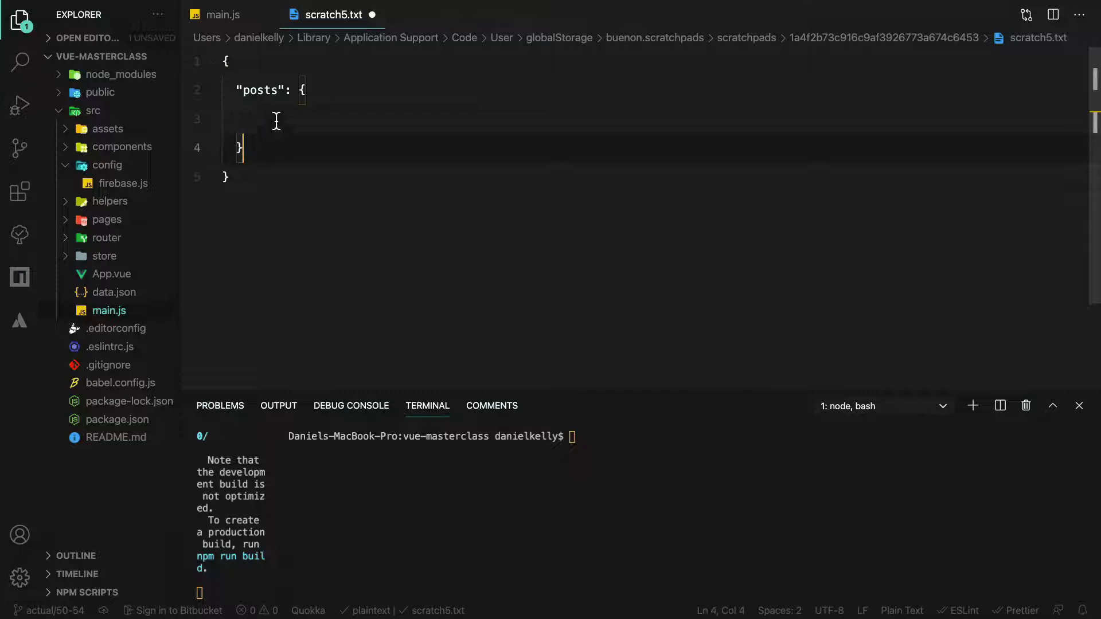
pyautogui.write('1:')
pyautogui.press('super+v')
pyautogui.click(254, 152)
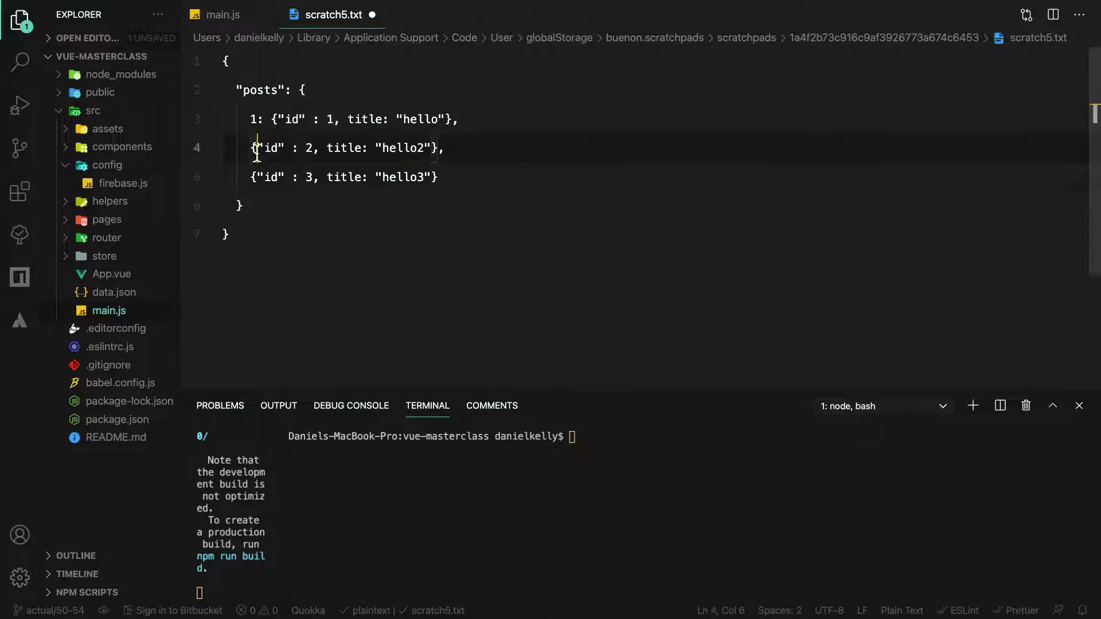
pyautogui.write('2:')
pyautogui.press('Down')
pyautogui.press('Left')
pyautogui.press('Left')
pyautogui.press('Left')
pyautogui.write('3:')
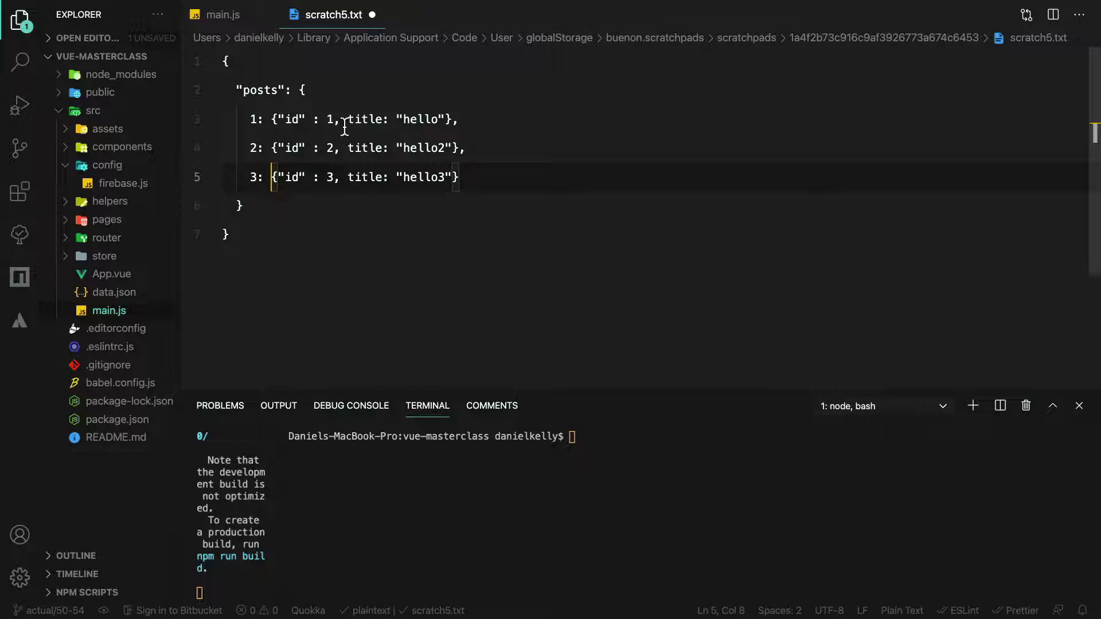
# Remove the id property from all three post records so only their titles remain, and save the scratch file.
pyautogui.moveTo(307, 122); pyautogui.dragTo(278, 122)
pyautogui.press('super+d')
pyautogui.press('super+d')
pyautogui.hotkey('shift', 'Right')
pyautogui.hotkey('shift', 'Right')
pyautogui.hotkey('shift', 'Right')
pyautogui.hotkey('shift', 'Right')
pyautogui.hotkey('shift', 'Right')
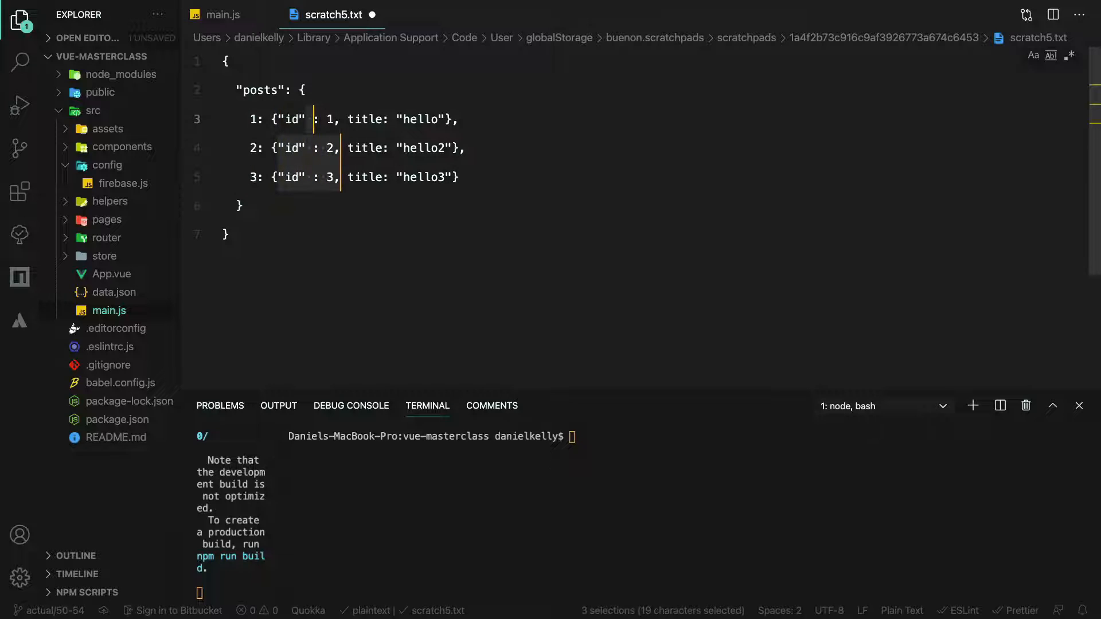
pyautogui.press('BackSpace')
pyautogui.click(328, 120)
pyautogui.moveTo(341, 121); pyautogui.dragTo(278, 121)
pyautogui.press('BackSpace')
pyautogui.click(418, 127)
pyautogui.press('super+s')
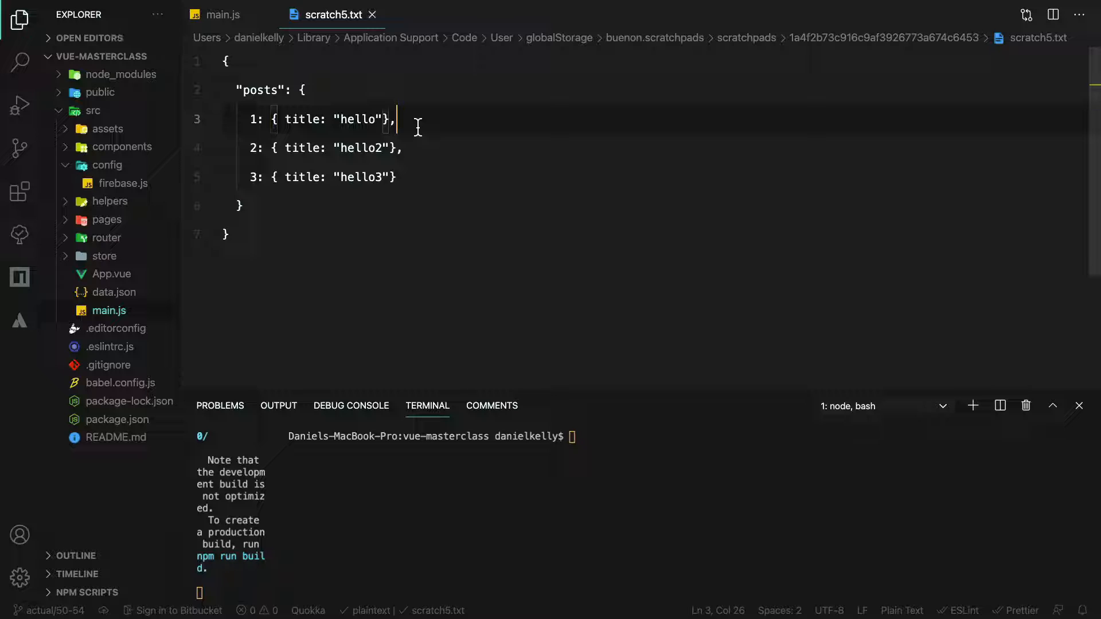
# Return to the gist in the browser and examine how transformDataForFirestore builds collectionsById keyed by record.id.
pyautogui.hotkey('ctrl', 'Left')
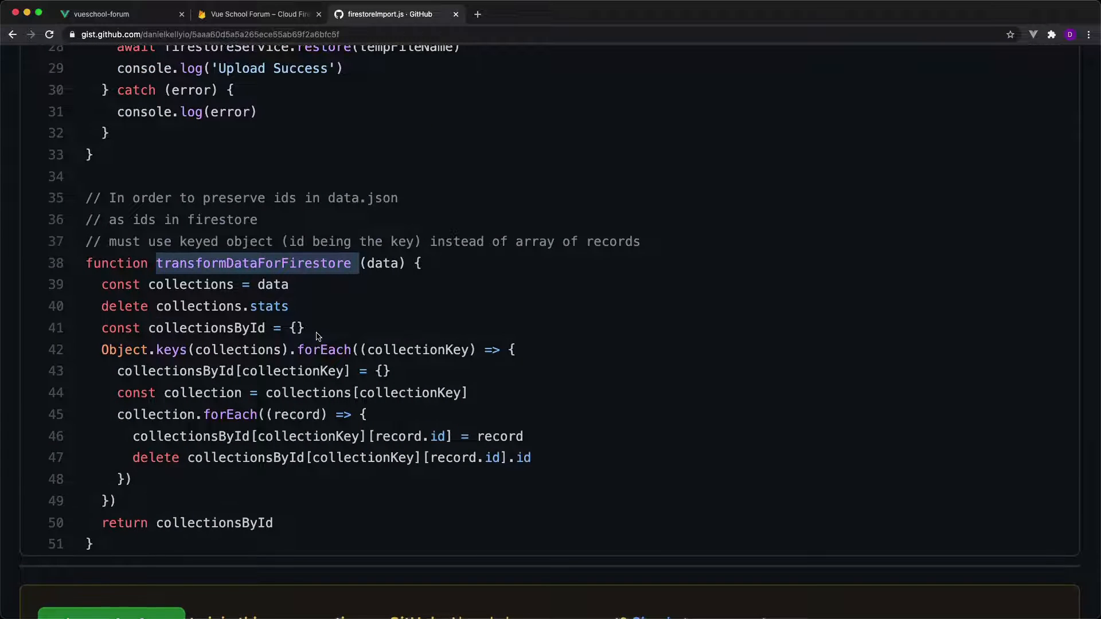
pyautogui.scroll(-1, 316, 333)
pyautogui.moveTo(103, 315); pyautogui.dragTo(474, 317)
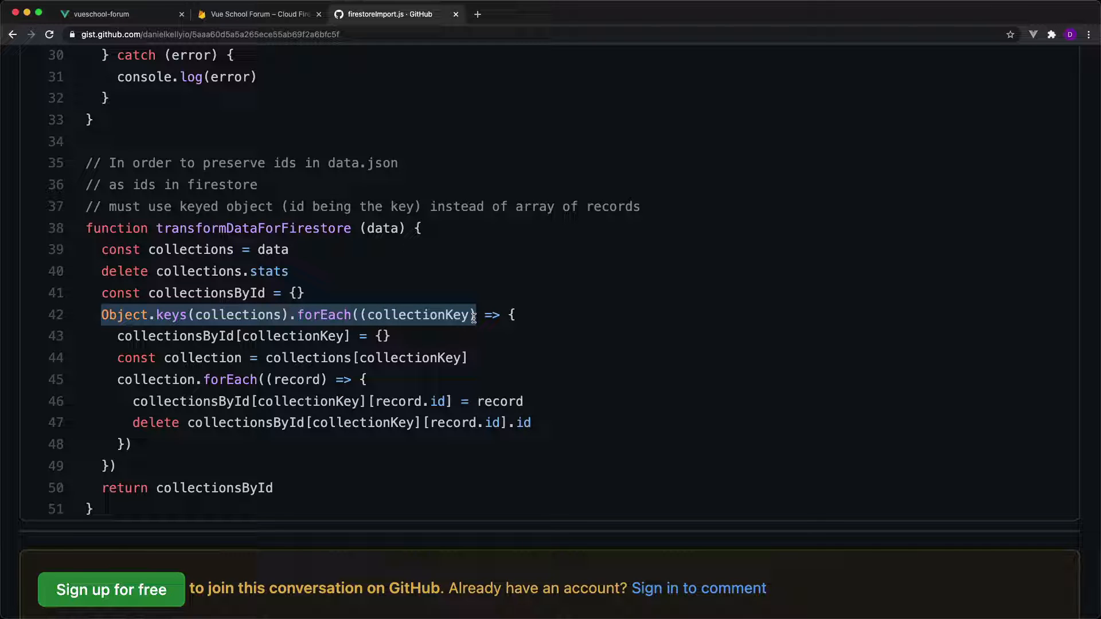
pyautogui.doubleClick(214, 294)
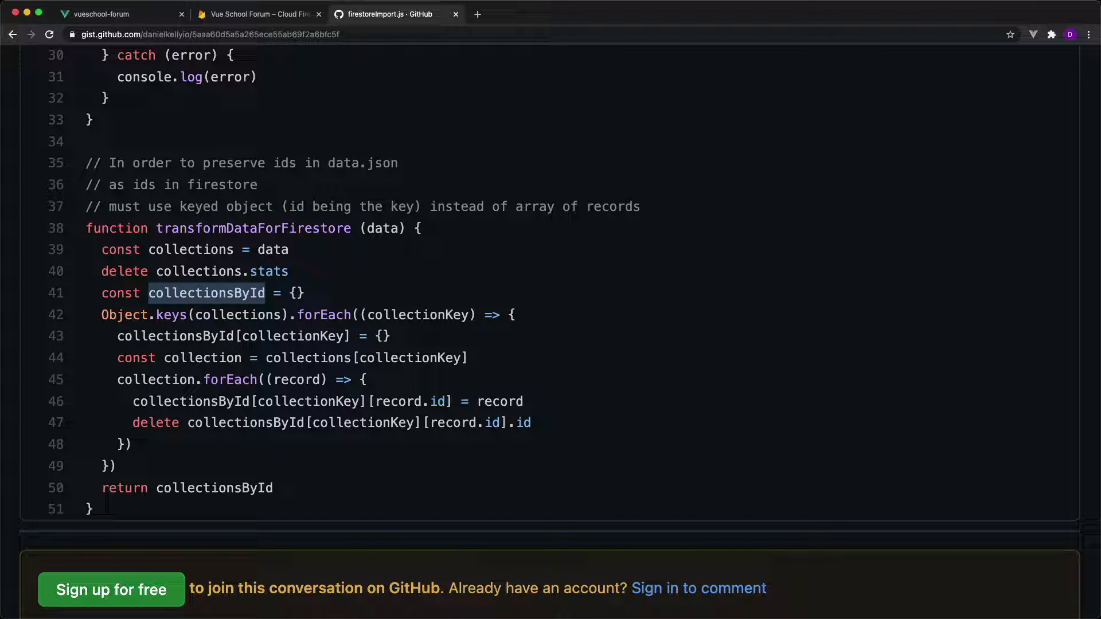
pyautogui.moveTo(459, 401); pyautogui.dragTo(132, 401)
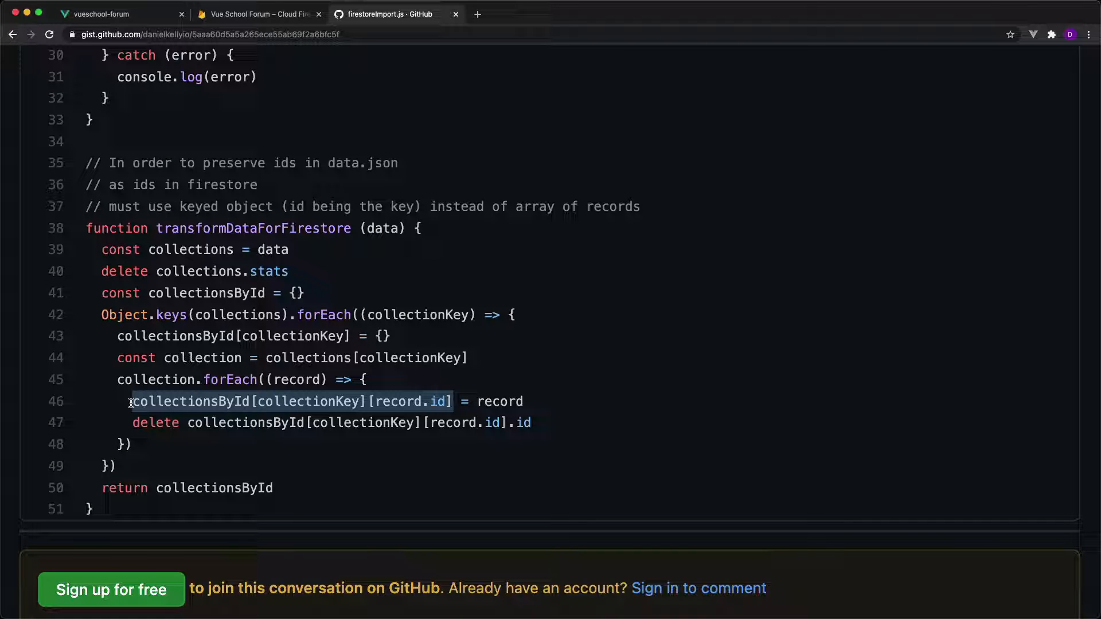
# Reset the page zoom and copy the entire firestoreImport.js script, from the Imports comment through line 51.
pyautogui.moveTo(105, 510); pyautogui.dragTo(140, 53)
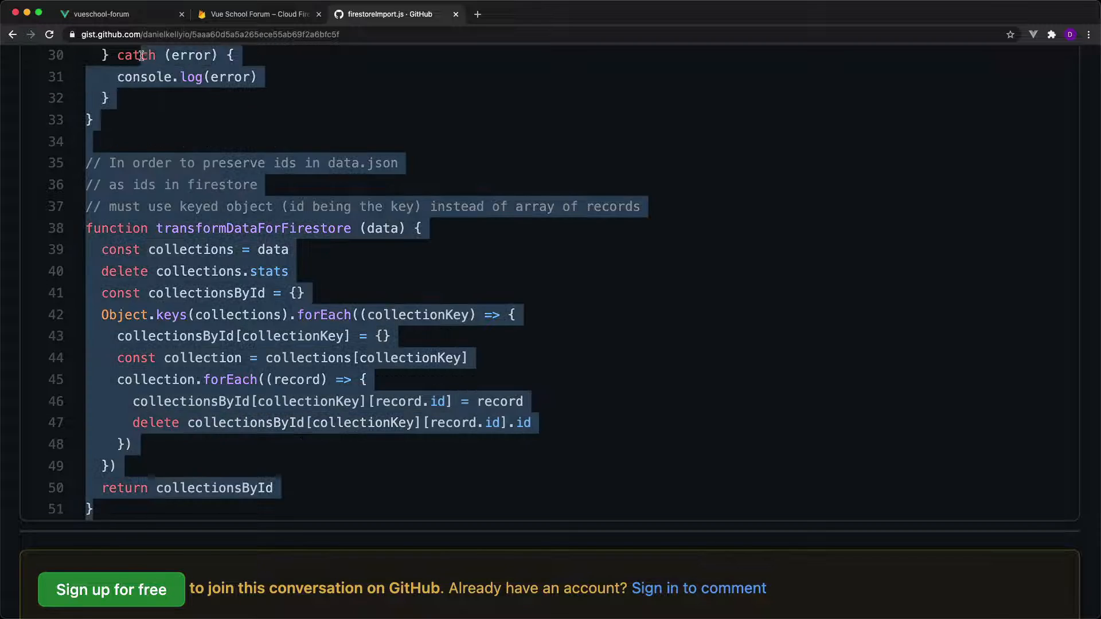
pyautogui.press('super+0')
pyautogui.click(309, 465)
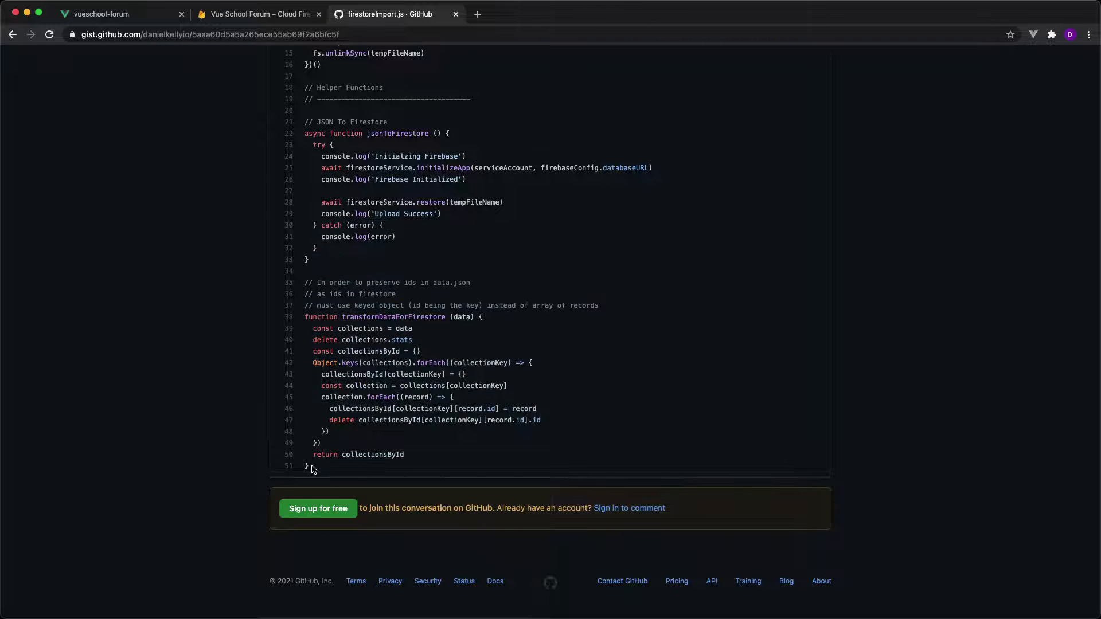
pyautogui.moveTo(310, 465); pyautogui.dragTo(303, 248)
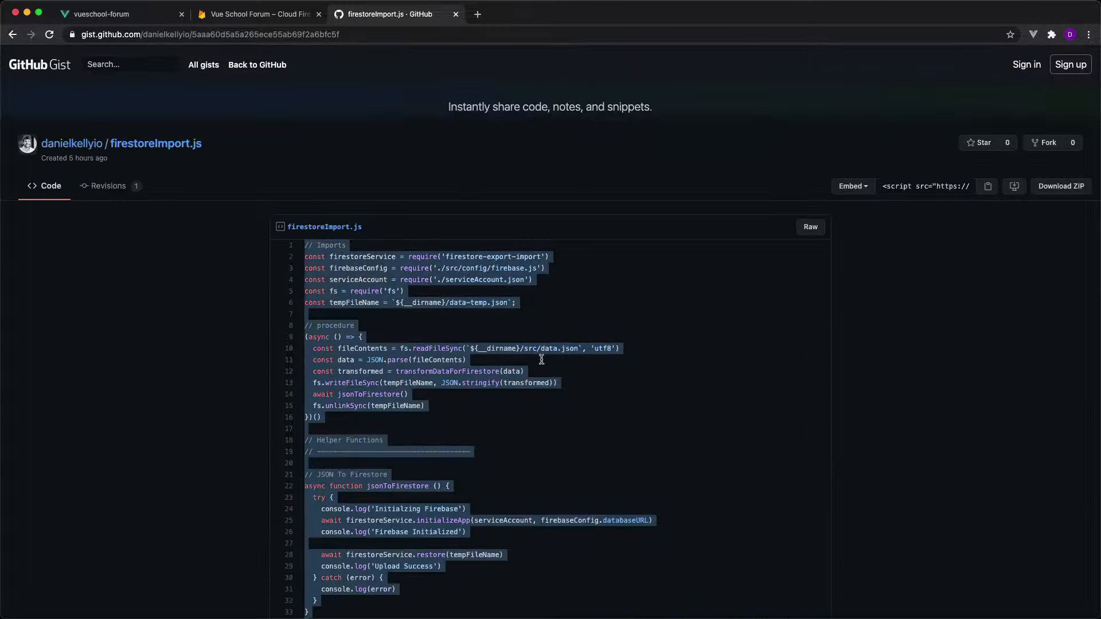
# In VS Code, create a file named firestoreImport.js and move it from the src folder to the project root.
pyautogui.press('super+Tab')
pyautogui.click(98, 57)
pyautogui.write('fire')
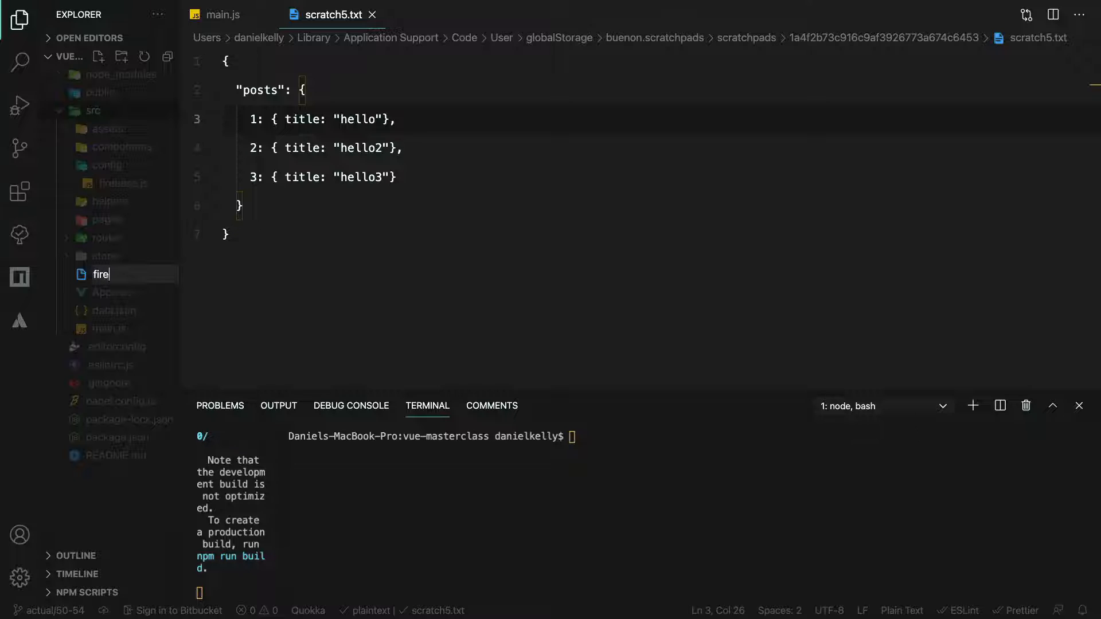
pyautogui.write('storeImport.js')
pyautogui.press('Return')
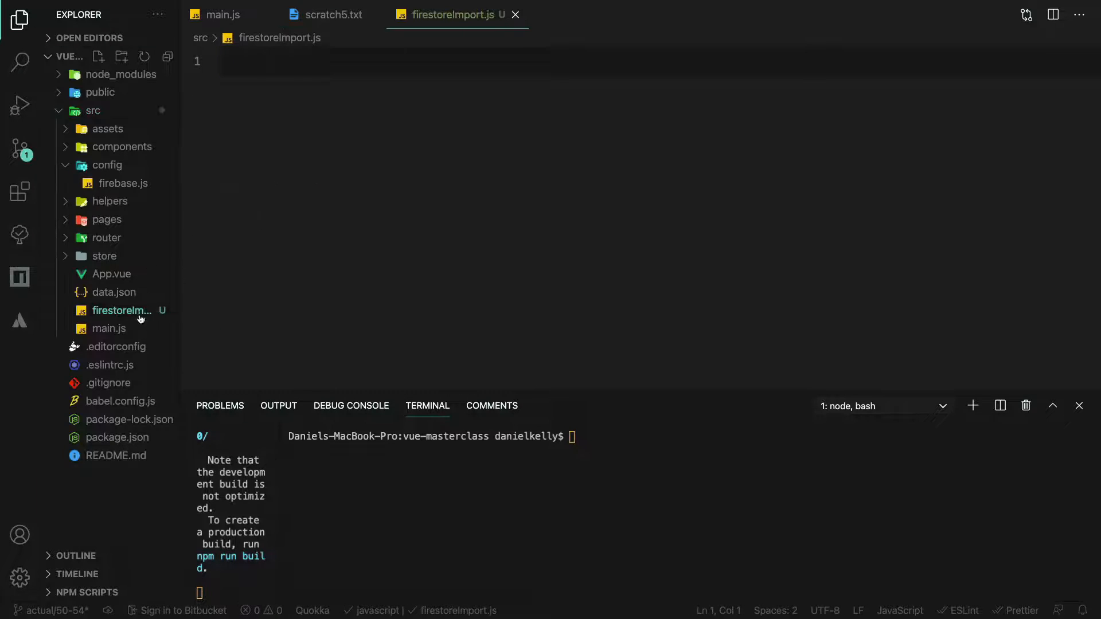
pyautogui.moveTo(120, 310); pyautogui.dragTo(132, 383)
# Paste the copied import script into the empty firestoreImport.js file.
pyautogui.click(551, 335)
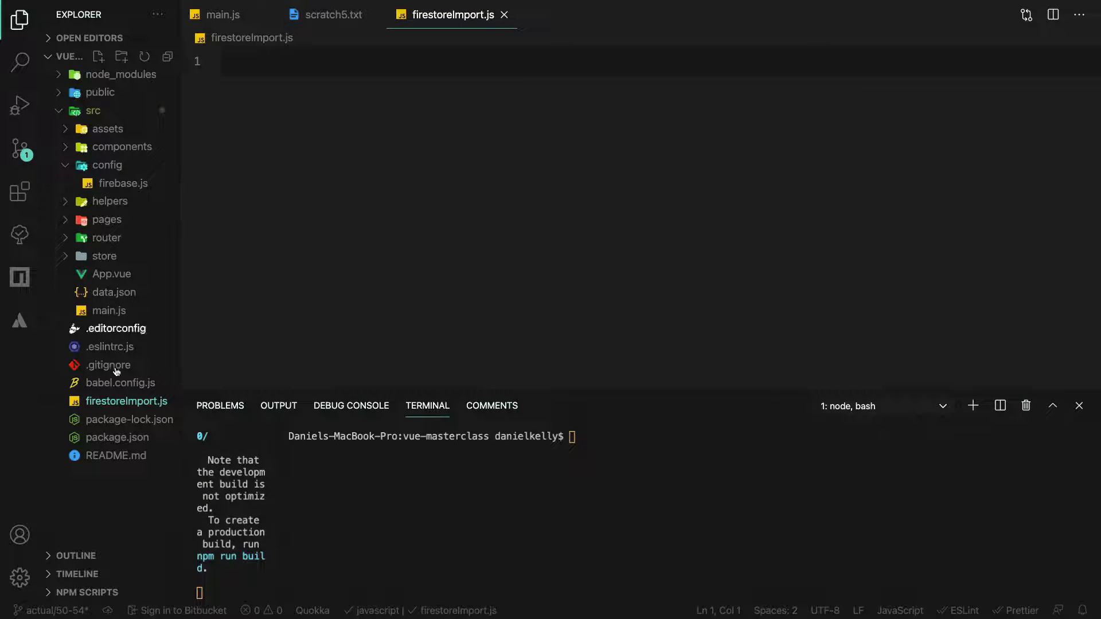
pyautogui.press('super+v')
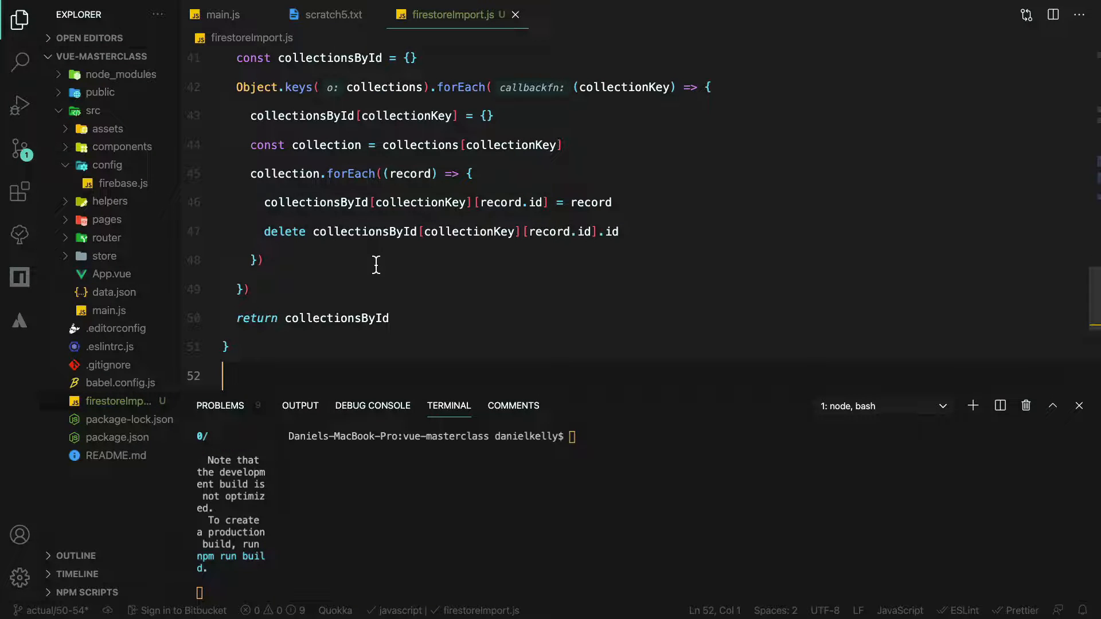
pyautogui.scroll(13, 376, 265)
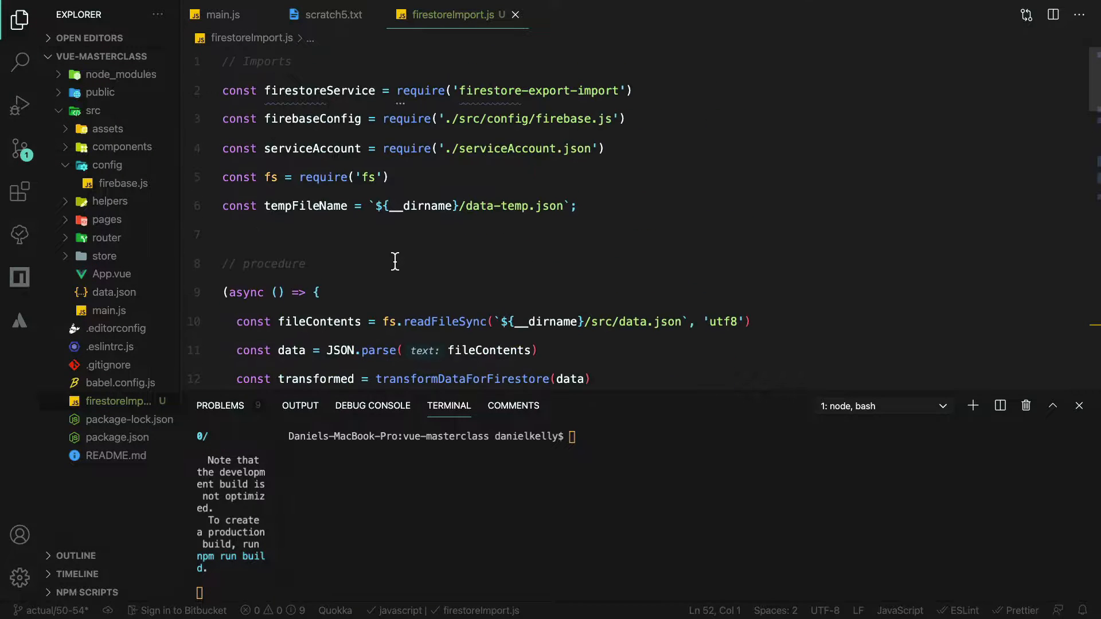
# Install the firestore-export-import package as a dev dependency from the project's terminal with npm install --save-dev.
pyautogui.moveTo(637, 91); pyautogui.dragTo(223, 90)
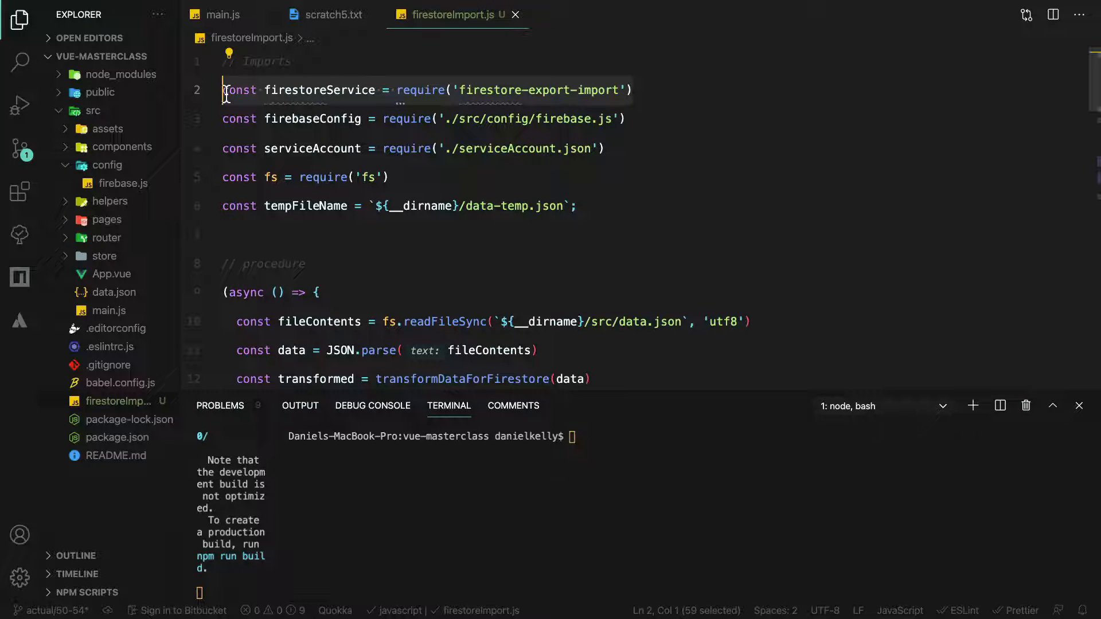
pyautogui.click(615, 494)
pyautogui.write('npm ')
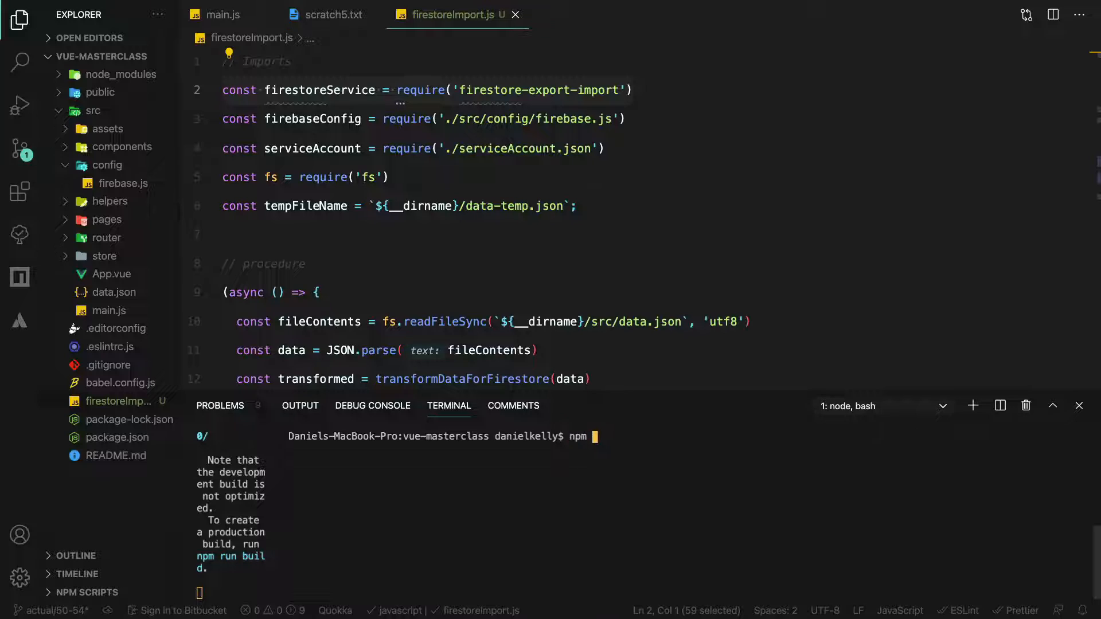
pyautogui.write('install --save-dev firestore-export-import')
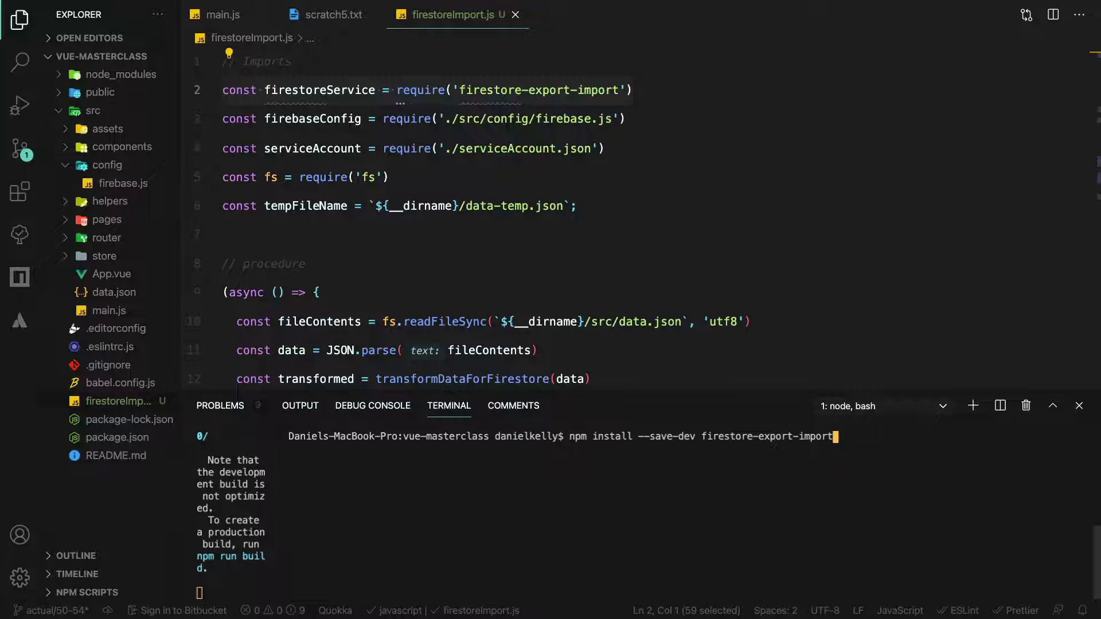
pyautogui.press('Return')
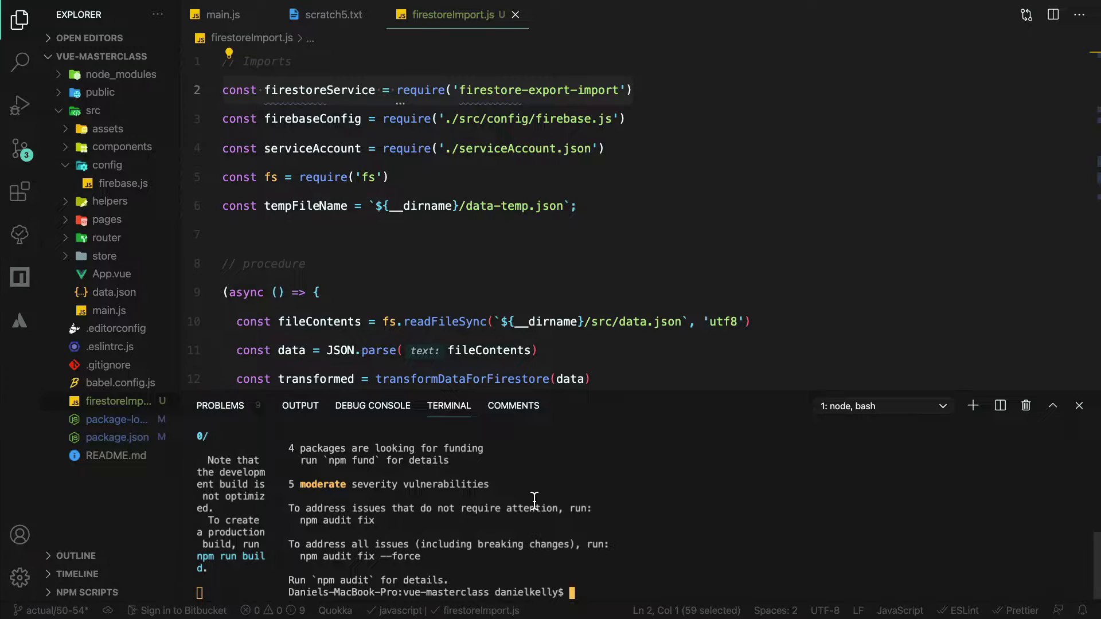
# Switch to the Firebase console in the browser and generate a new Firebase Admin SDK private key from the project's service accounts settings.
pyautogui.hotkey('ctrl', 'Left')
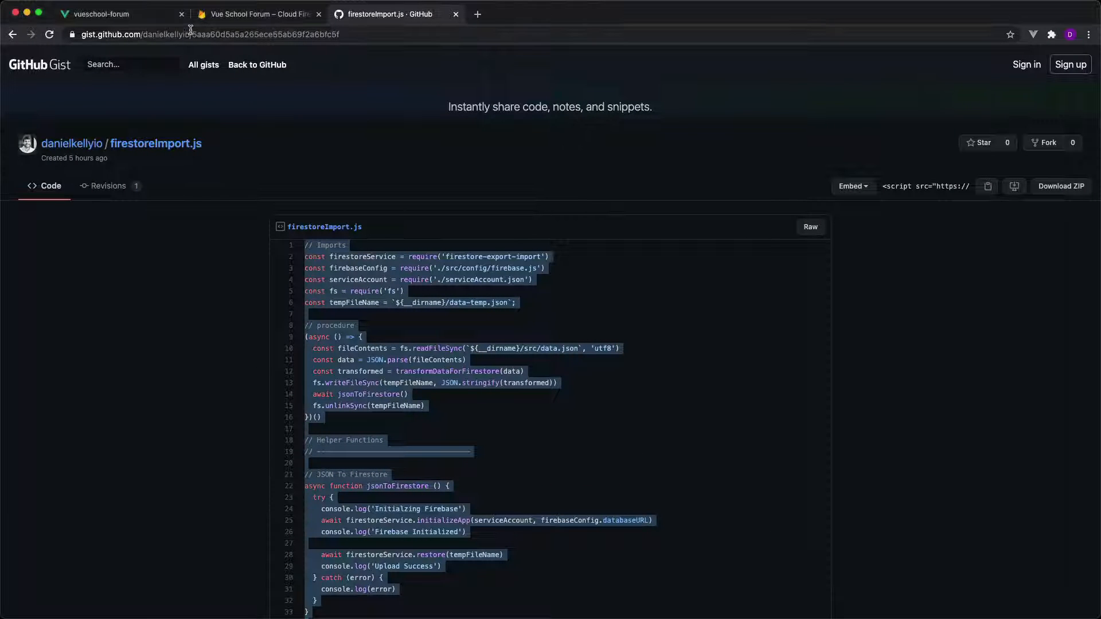
pyautogui.click(228, 17)
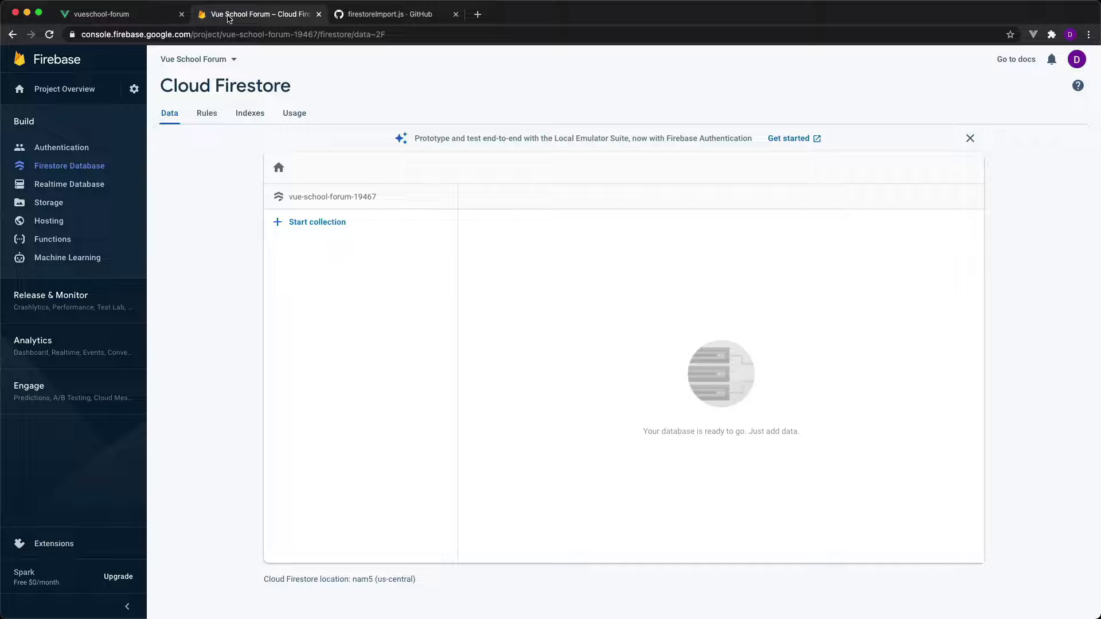
pyautogui.click(133, 90)
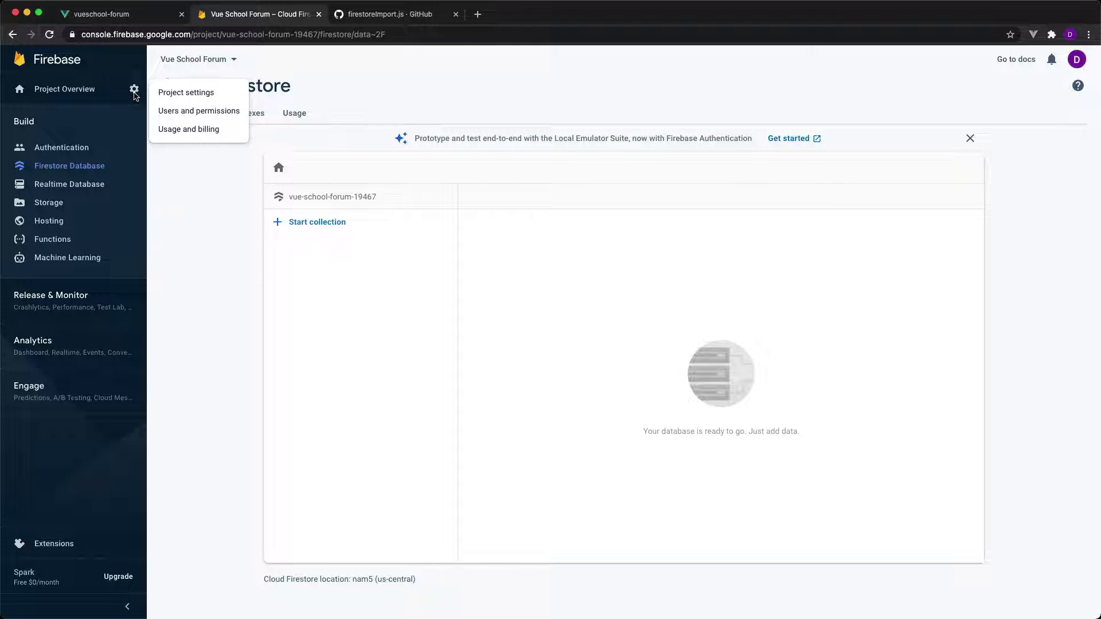
pyautogui.click(172, 111)
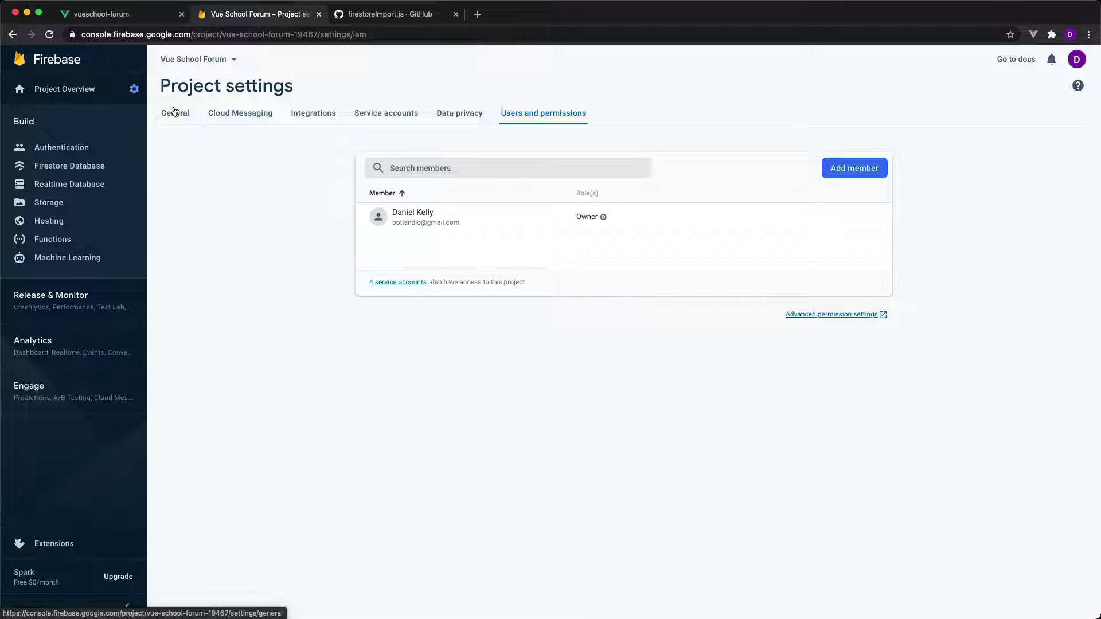
pyautogui.click(370, 118)
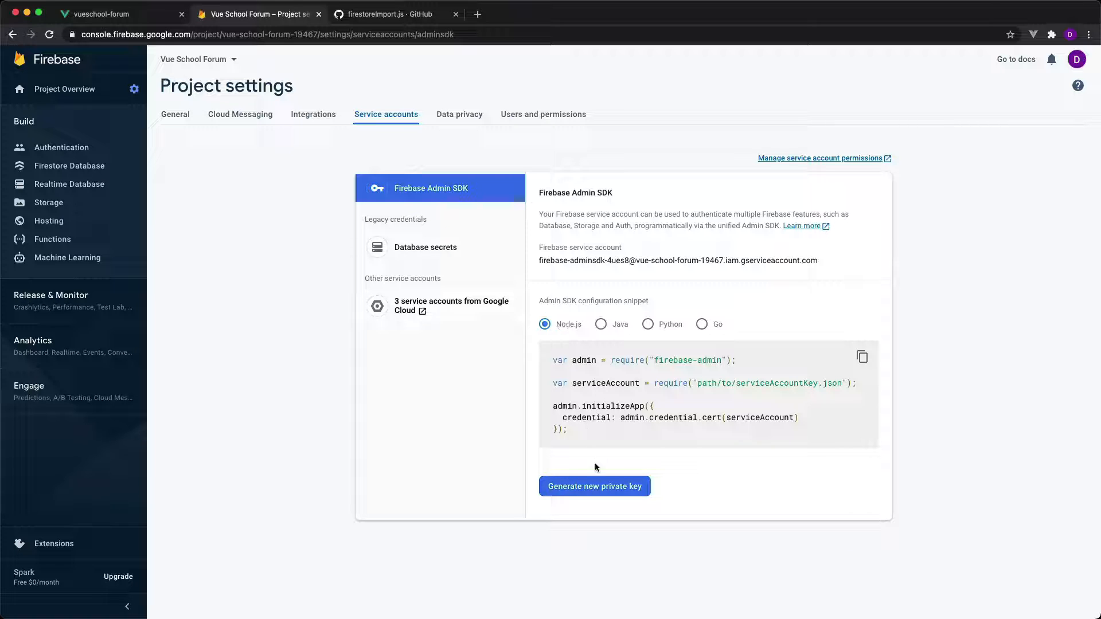
pyautogui.click(596, 487)
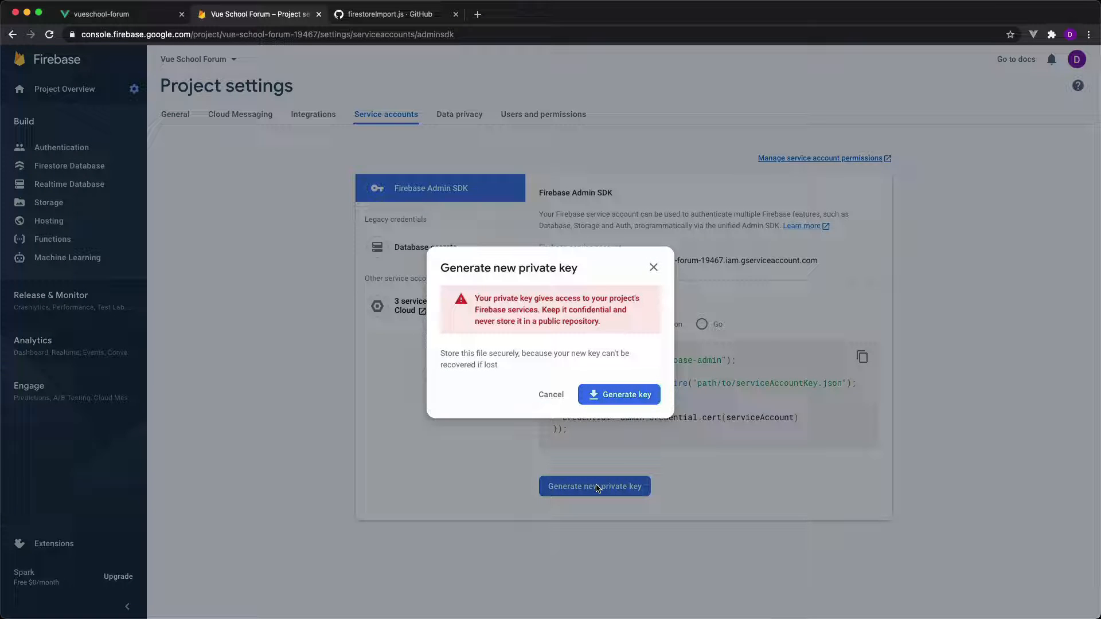
pyautogui.click(627, 393)
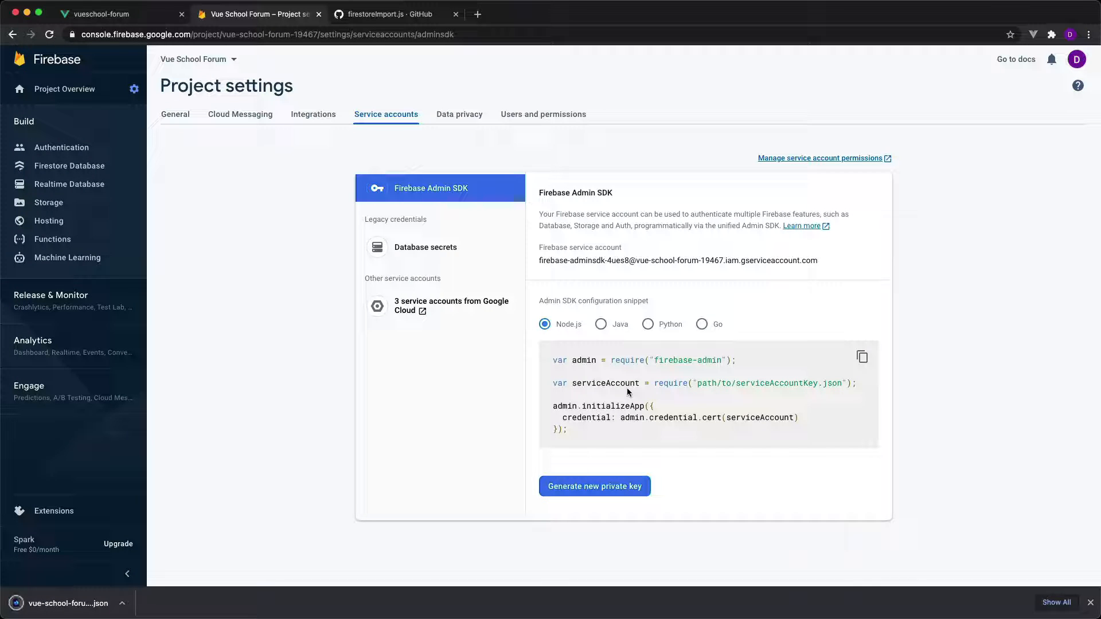
# Show the downloaded key file in Finder, rename it serviceAccount.json, and place it in the vue-masterclass project root.
pyautogui.click(122, 603)
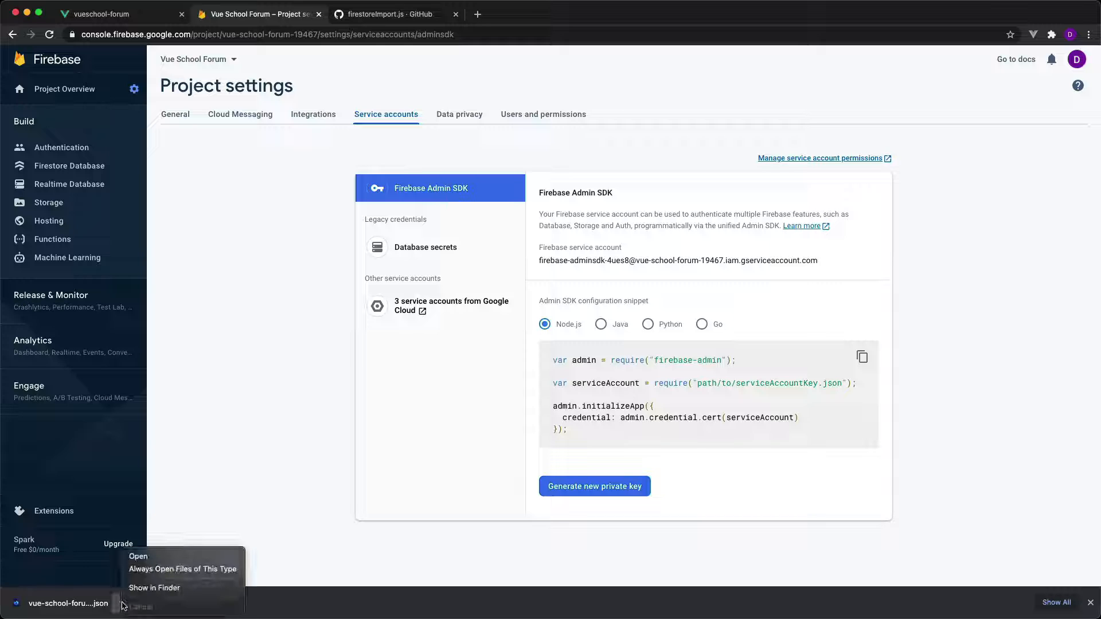
pyautogui.click(159, 588)
pyautogui.press('Return')
pyautogui.write('servic')
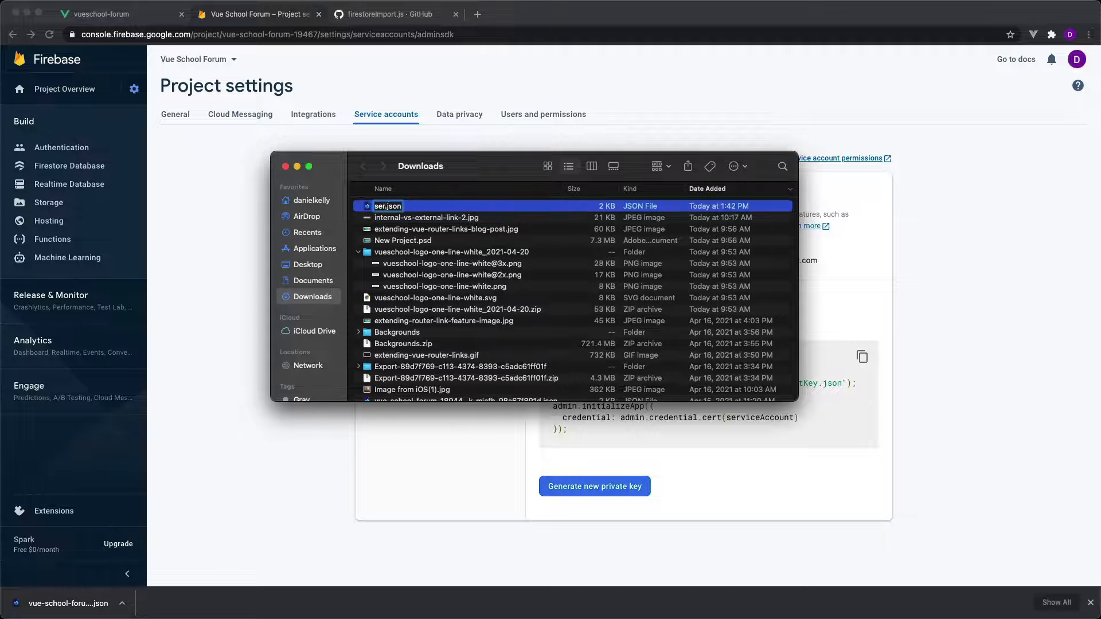
pyautogui.write('eAccountKey')
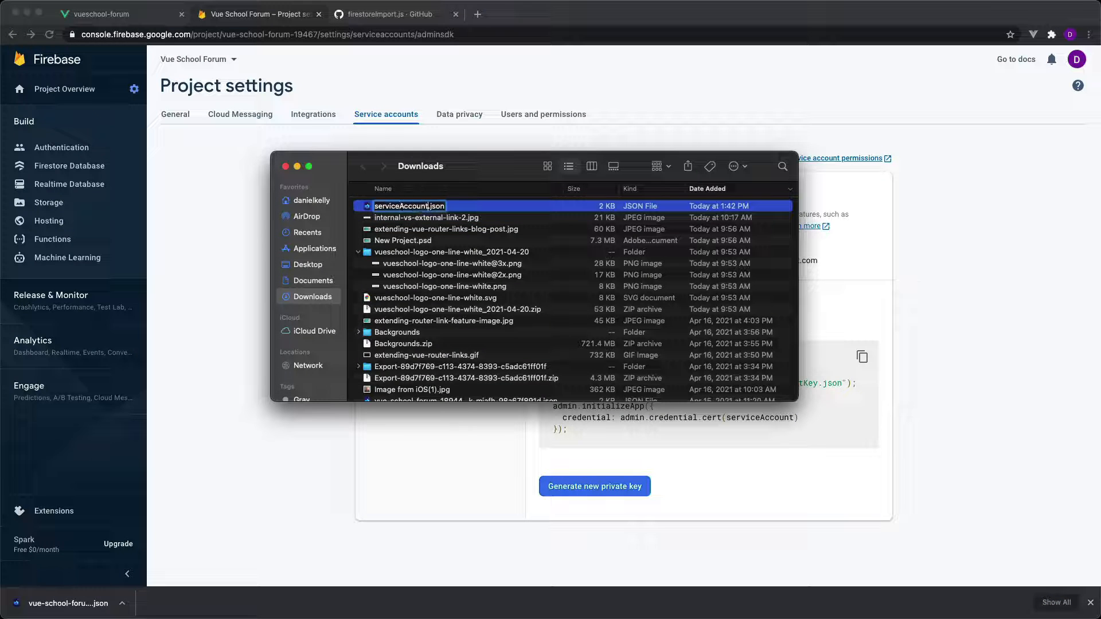
pyautogui.press('Return')
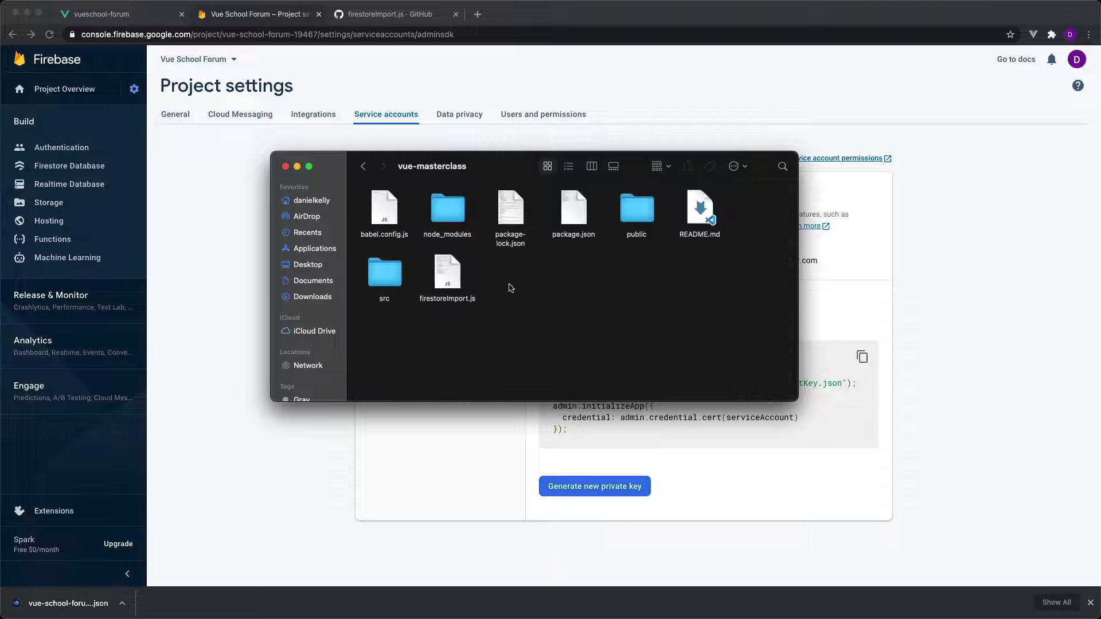
pyautogui.rightClick(523, 276)
pyautogui.click(559, 292)
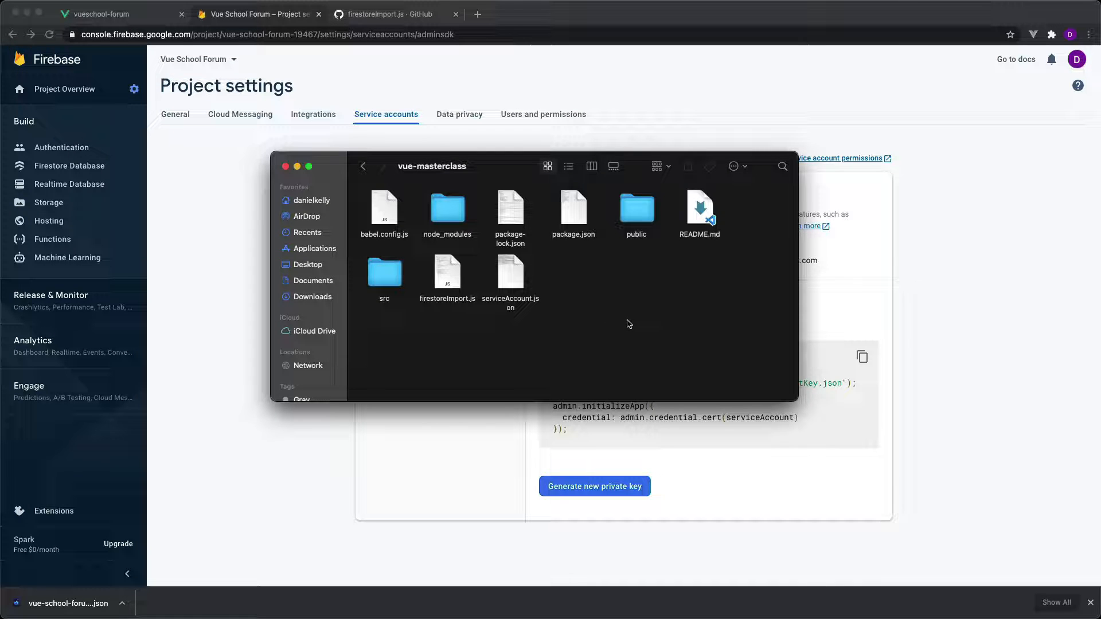
# Back in VS Code, add serviceAccount.json as a new last line in .gitignore and save the file.
pyautogui.hotkey('ctrl', 'Right')
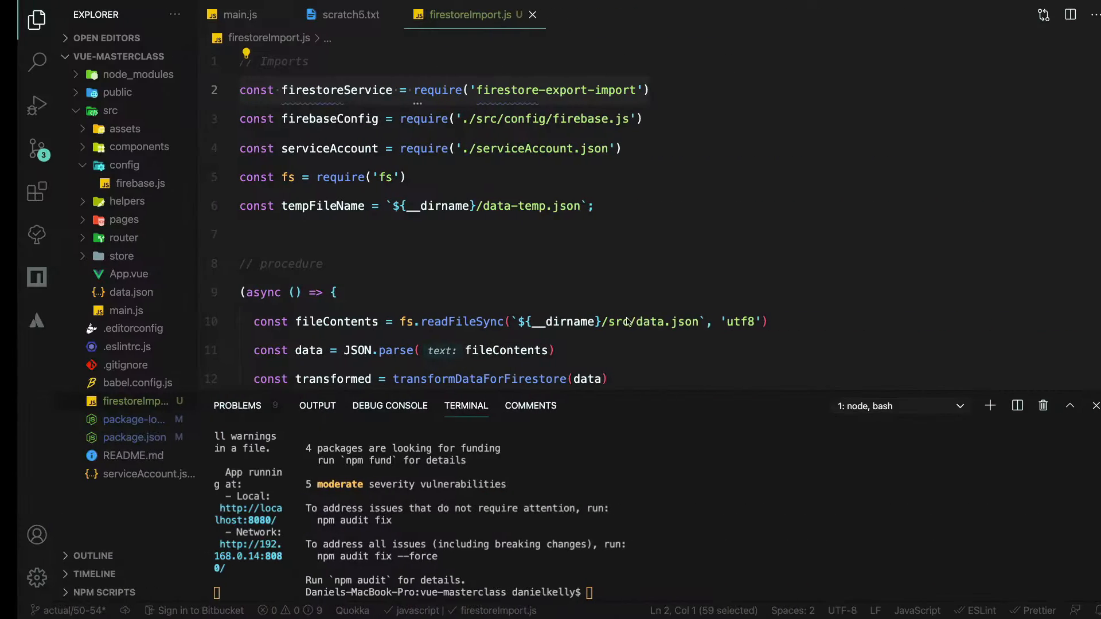
pyautogui.click(107, 365)
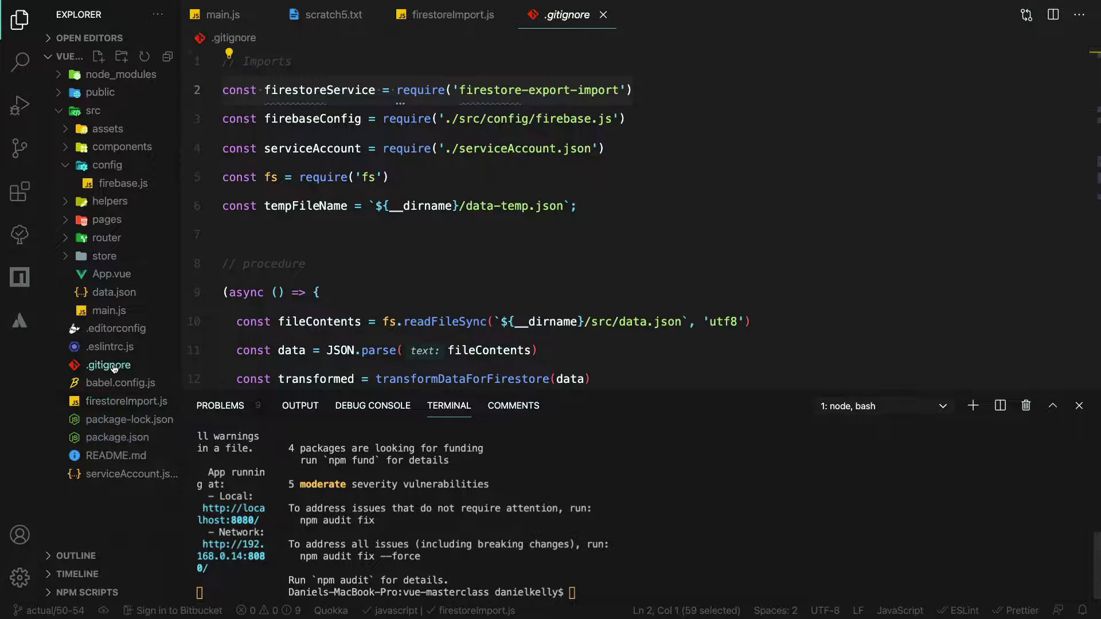
pyautogui.write('serv')
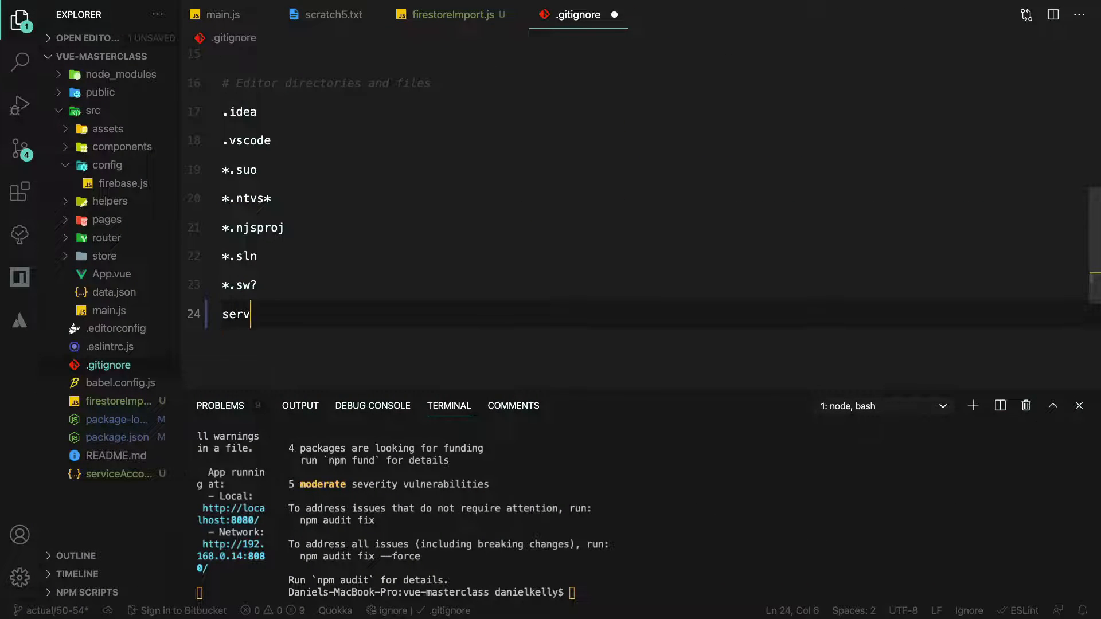
pyautogui.write('iceAccount.json')
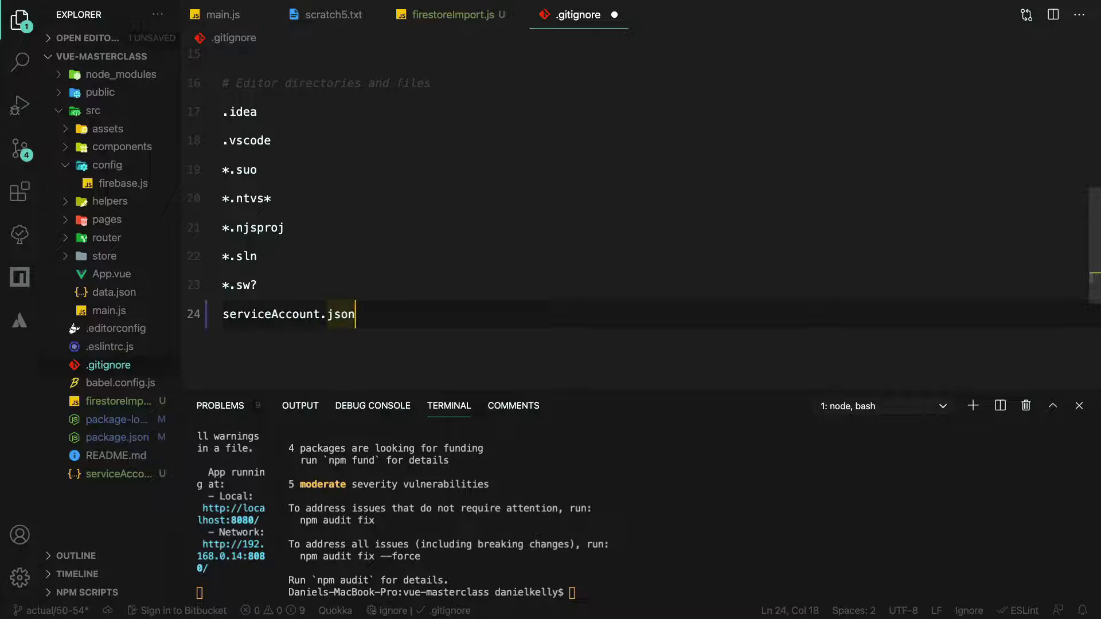
pyautogui.press('super+s')
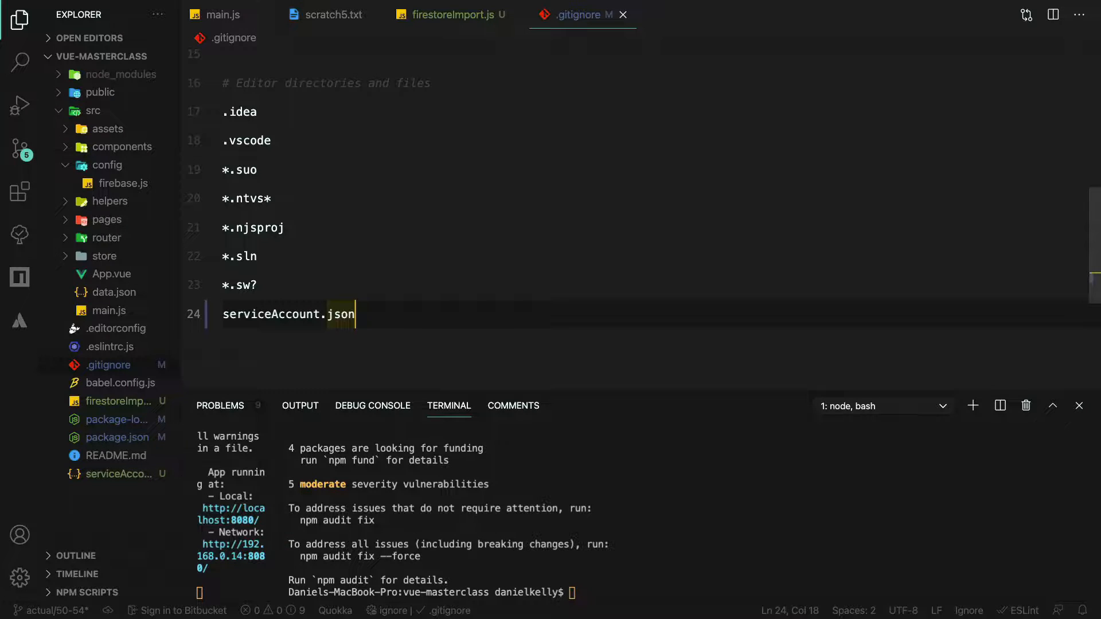
# Clear the terminal and run the import script with node ./firestoreImport.js.
pyautogui.click(583, 466)
pyautogui.write('clear')
pyautogui.press('Return')
pyautogui.write('no')
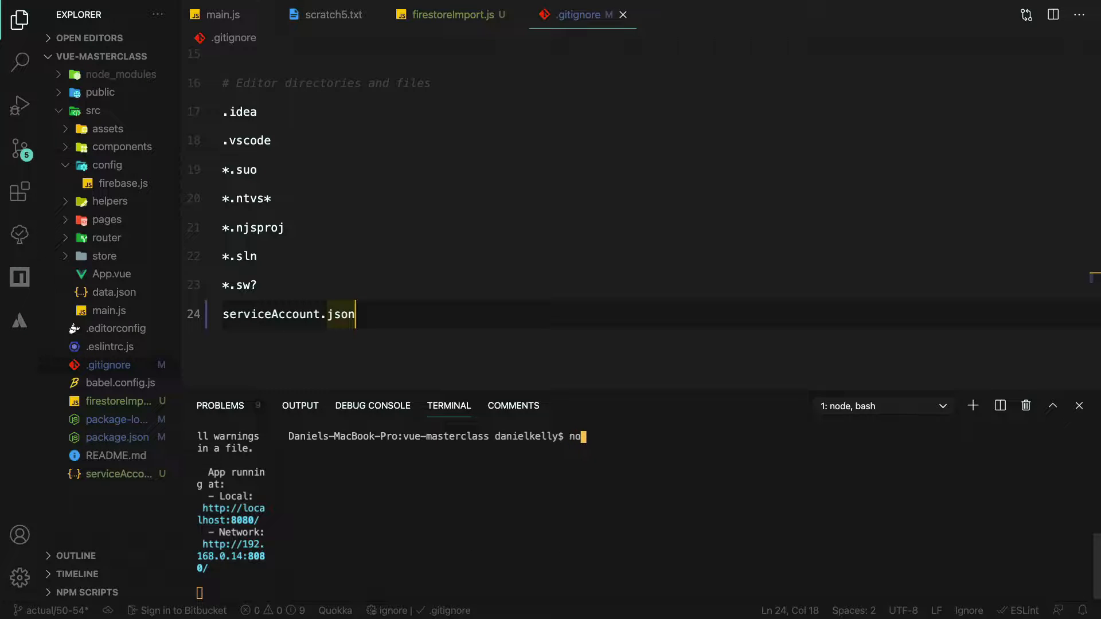
pyautogui.write('de ./firestoreImport')
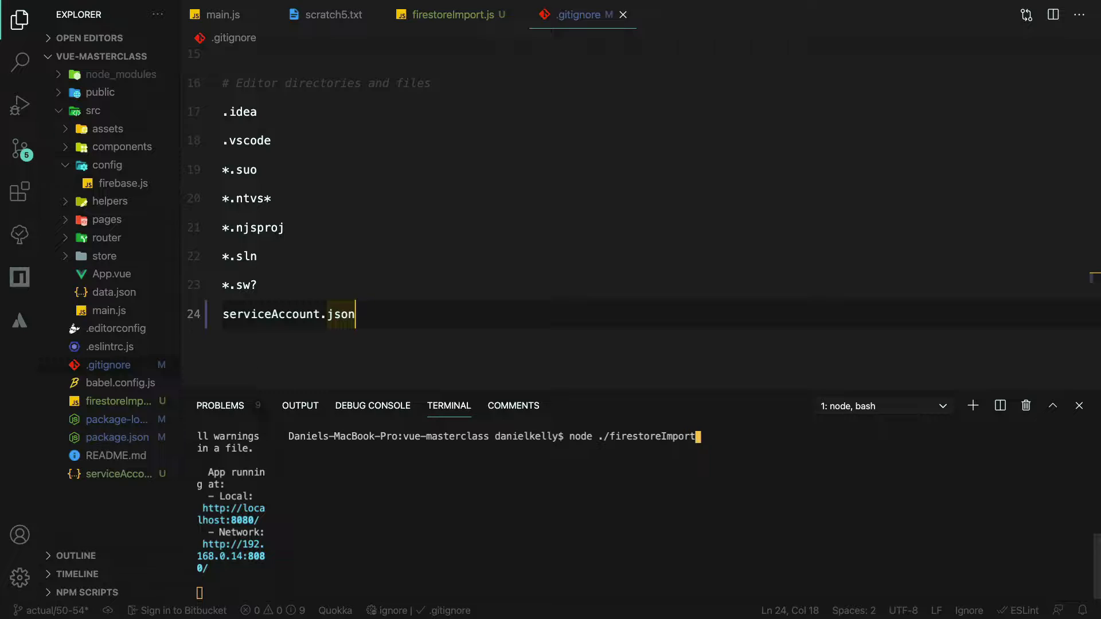
pyautogui.write('.js')
pyautogui.press('Return')
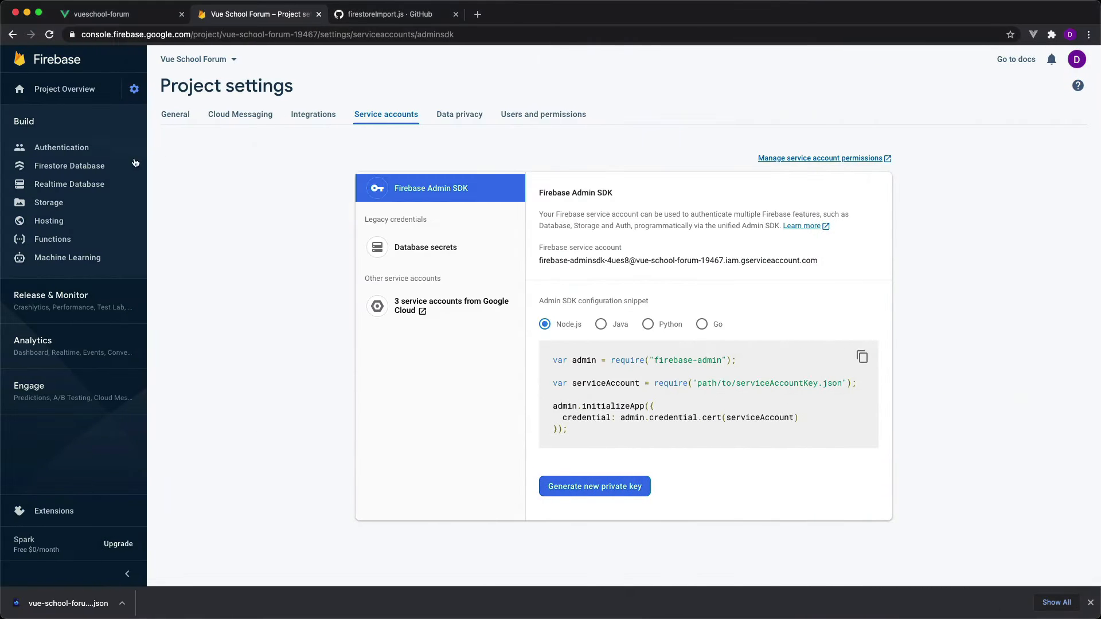
# Switch to the Firebase console and open the project's Firestore Database to check the imported data.
pyautogui.click(86, 171)
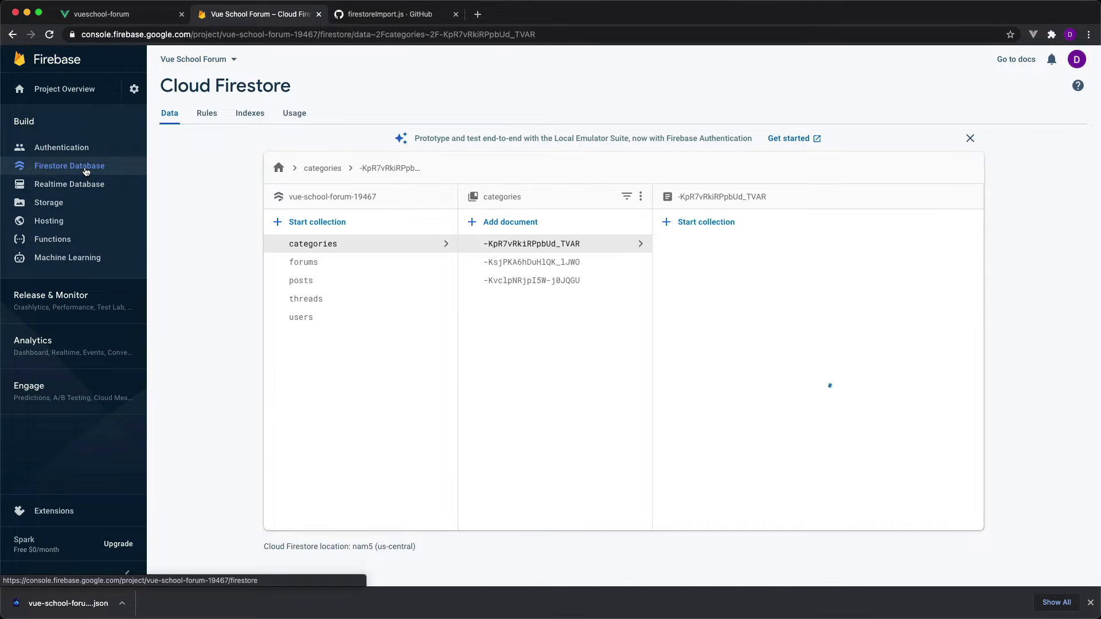